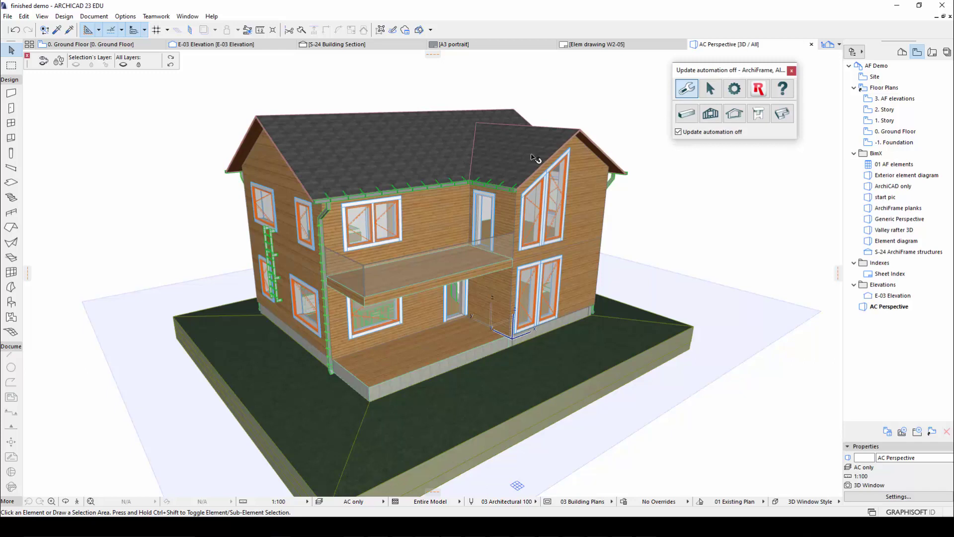
Step: Exit the 3D orbit and switch to the 0. Ground Floor plan
{"action": "key", "text": "Escape"}
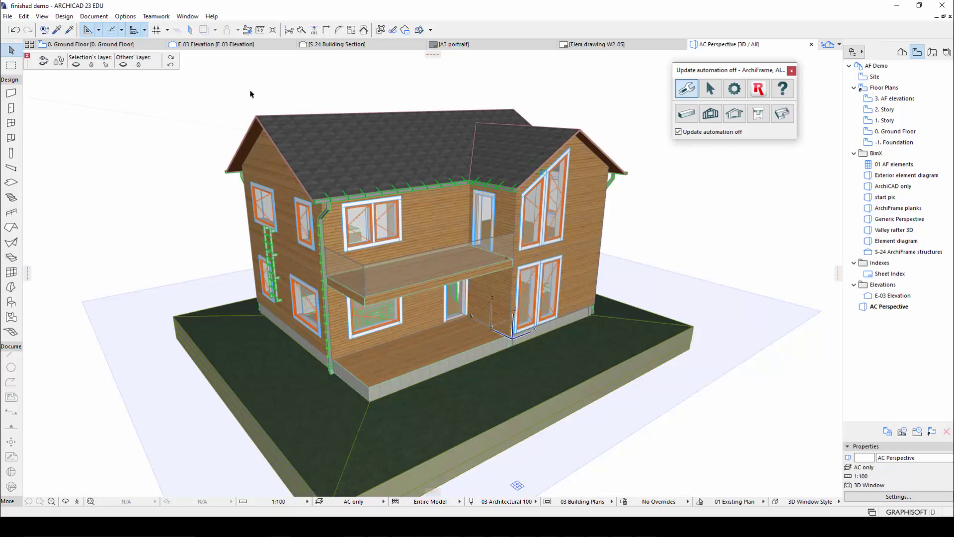
{"action": "left_click", "coordinate": [134, 46]}
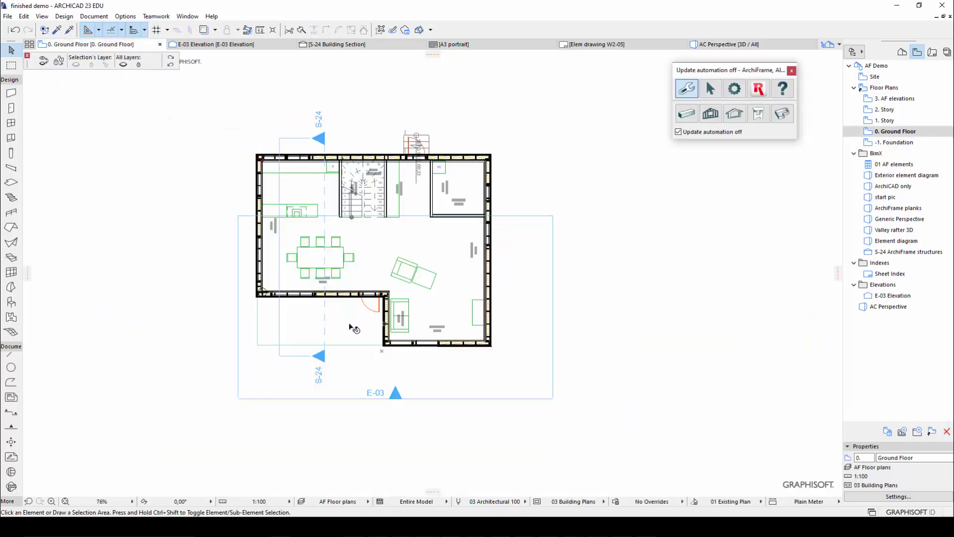
Step: Open the E-03 Elevation from its marker on the floor plan
{"action": "left_click", "coordinate": [338, 398]}
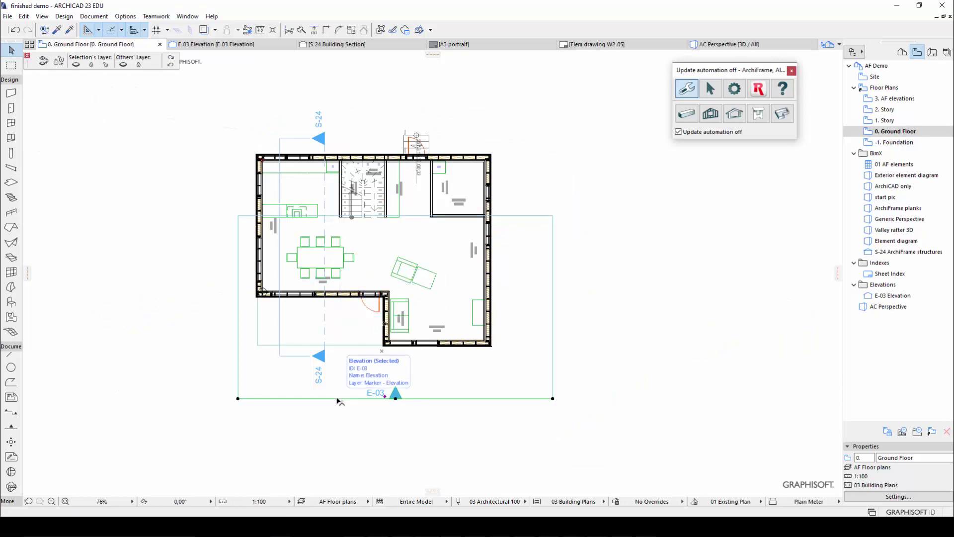
{"action": "right_click", "coordinate": [338, 401]}
{"action": "mouse_move", "coordinate": [427, 196]}
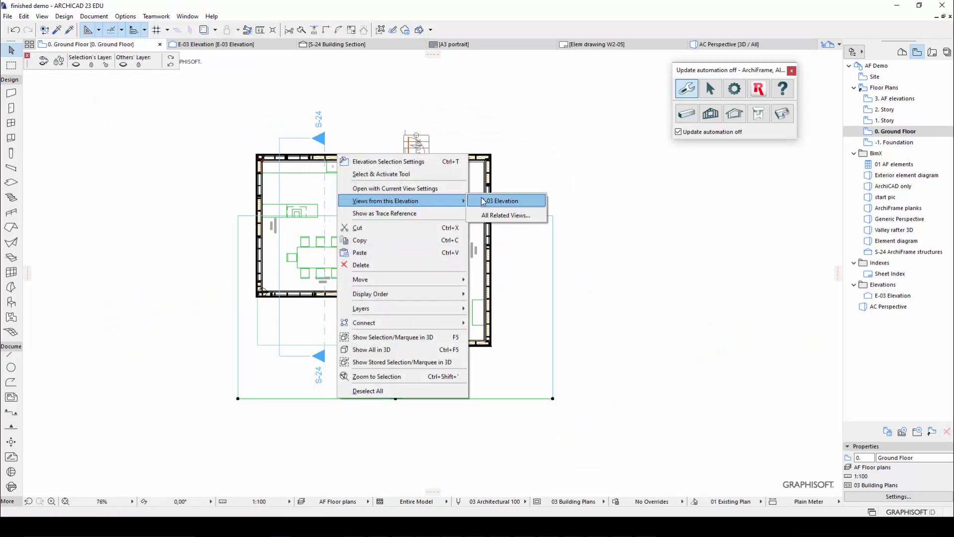
{"action": "left_click", "coordinate": [496, 198]}
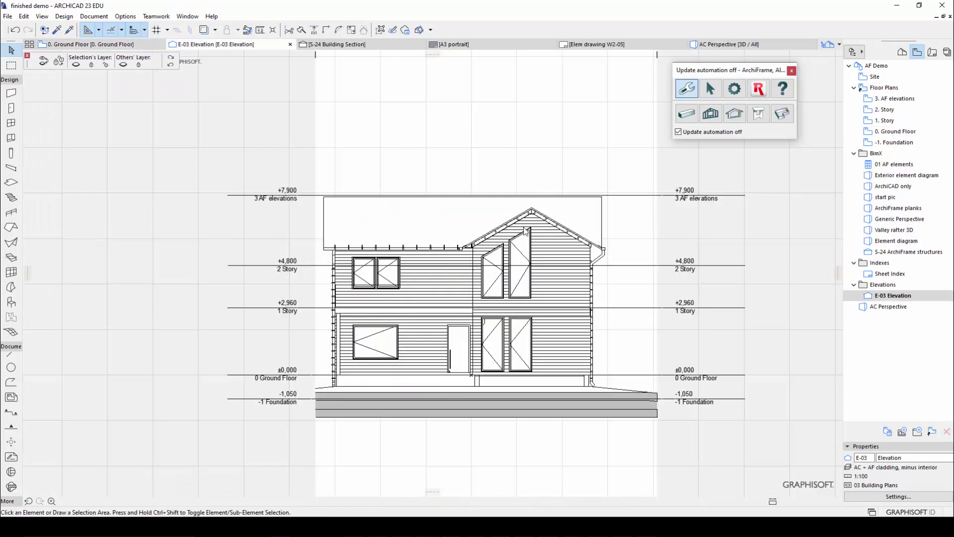
Step: Back on the ground floor plan, open the S-24 Building Section with current view settings
{"action": "left_click", "coordinate": [131, 44]}
{"action": "right_click", "coordinate": [328, 151]}
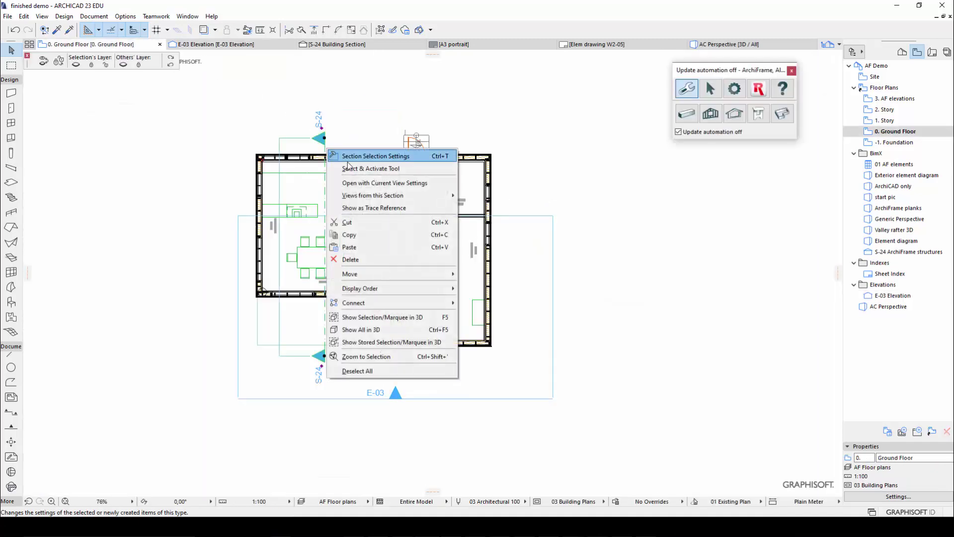
{"action": "left_click", "coordinate": [356, 183]}
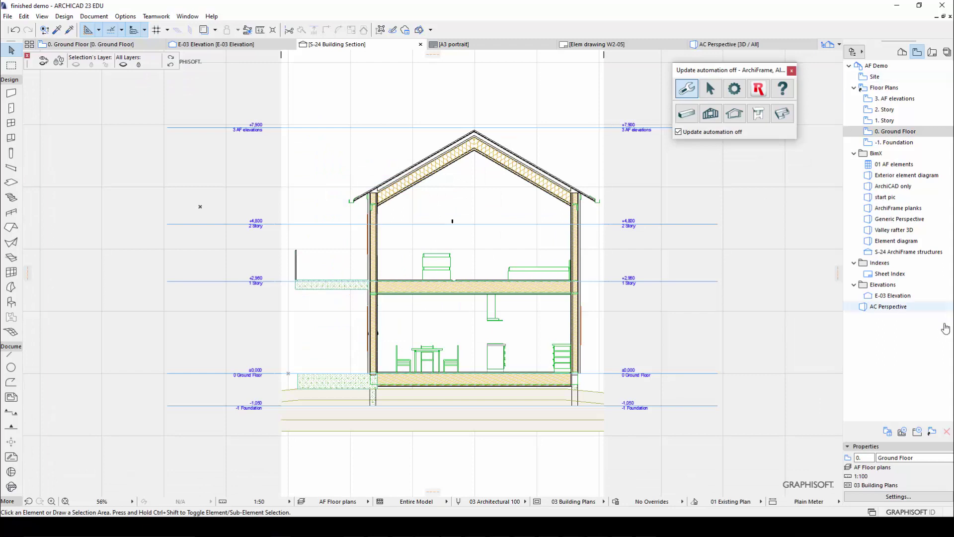
Step: Save the S-24 section as a view using the Black and white pen set
{"action": "left_click", "coordinate": [903, 431]}
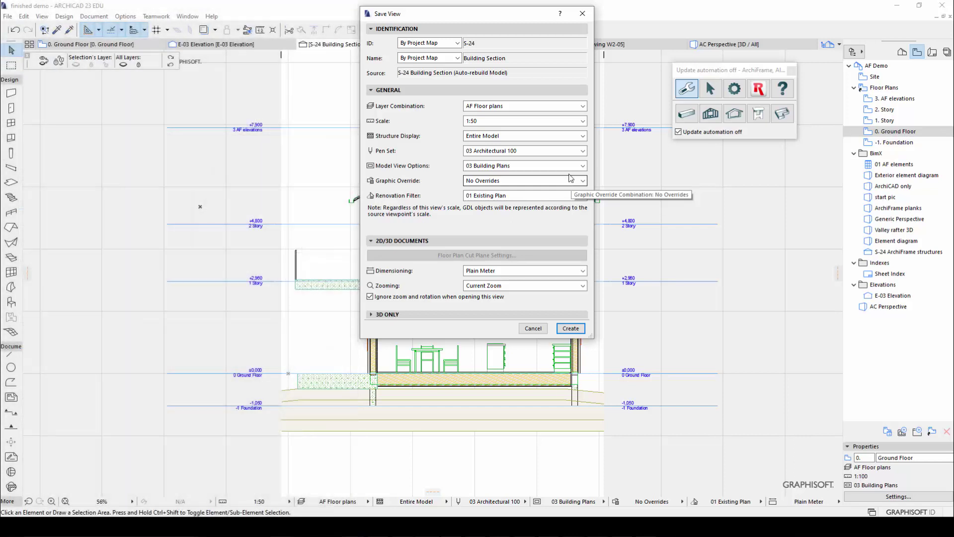
{"action": "left_click", "coordinate": [555, 153]}
{"action": "left_click", "coordinate": [529, 245]}
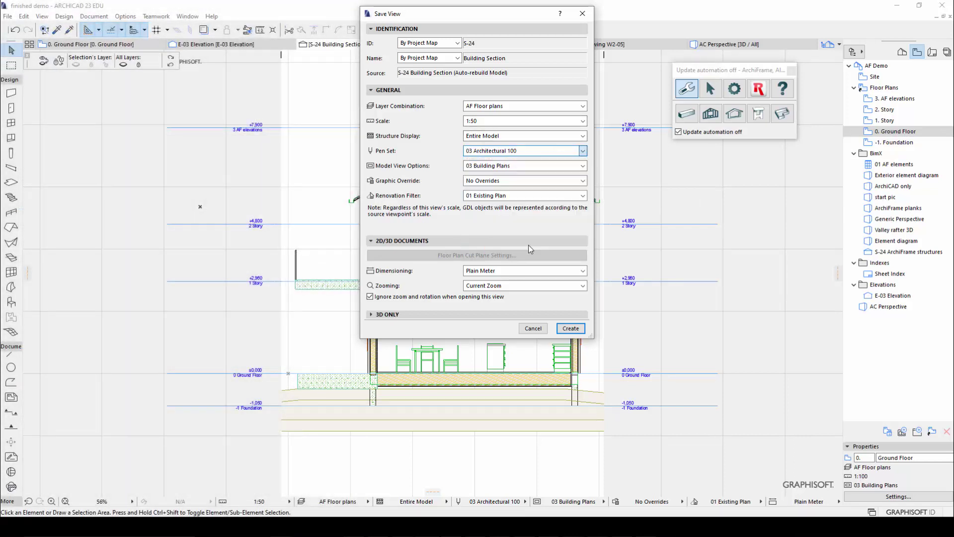
{"action": "left_click", "coordinate": [569, 329]}
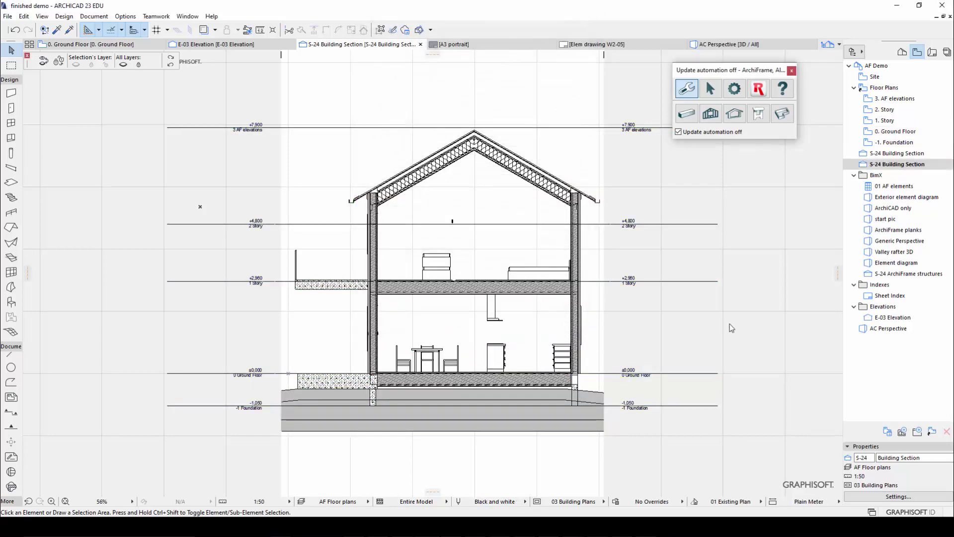
Step: Rename the saved view to S-24 Section AC
{"action": "left_click_drag", "start_coordinate": [922, 456], "coordinate": [855, 452]}
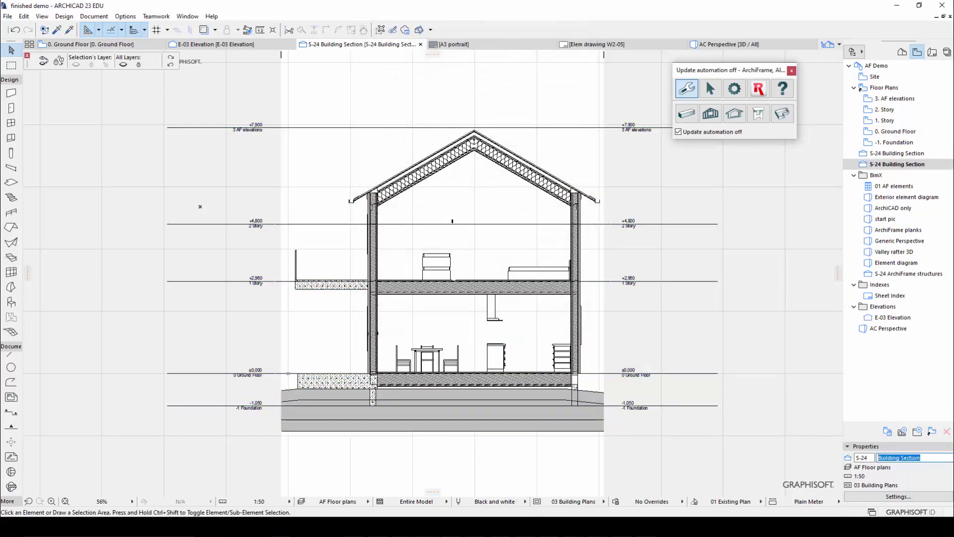
{"action": "type", "text": "Section AC"}
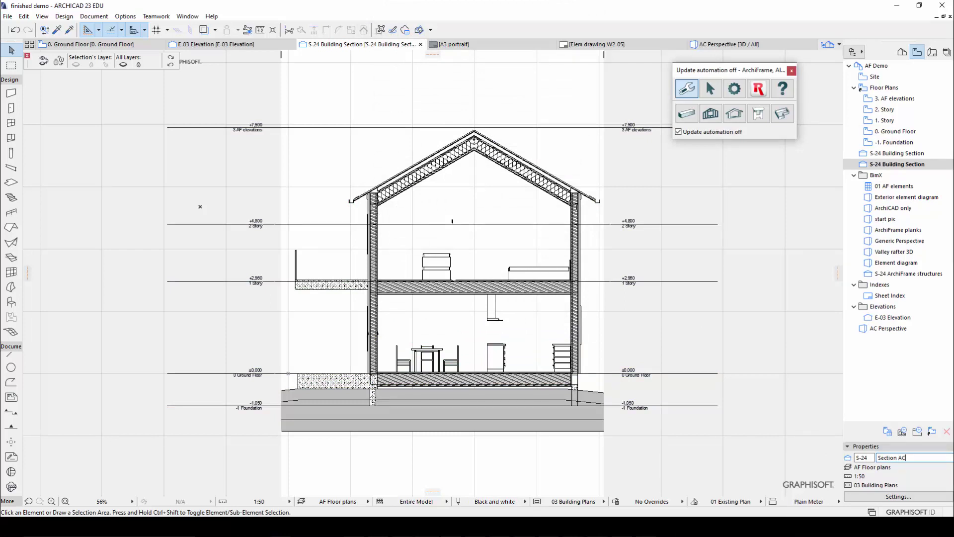
{"action": "key", "text": "Return"}
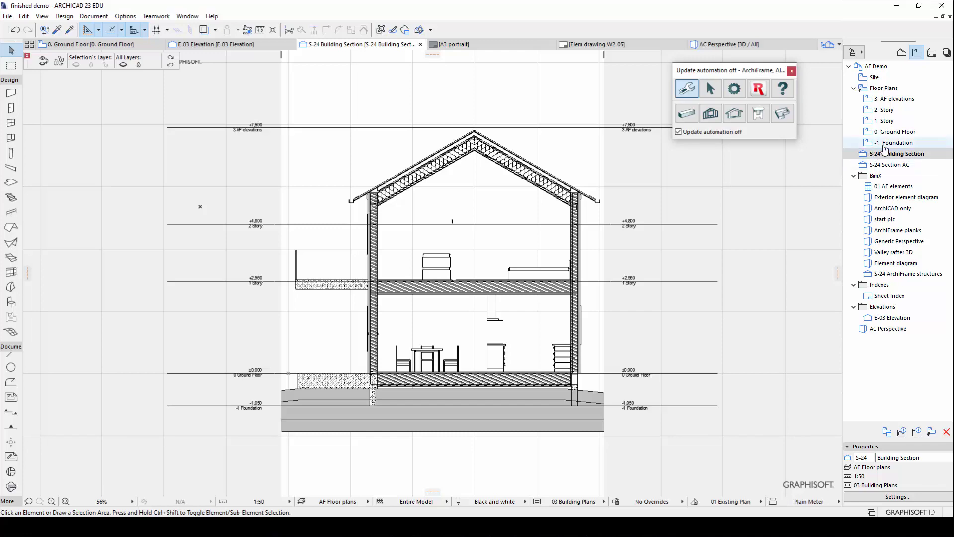
Step: Open the 01 Section layout from the Layout Book
{"action": "left_click", "coordinate": [932, 52]}
{"action": "left_click", "coordinate": [883, 101]}
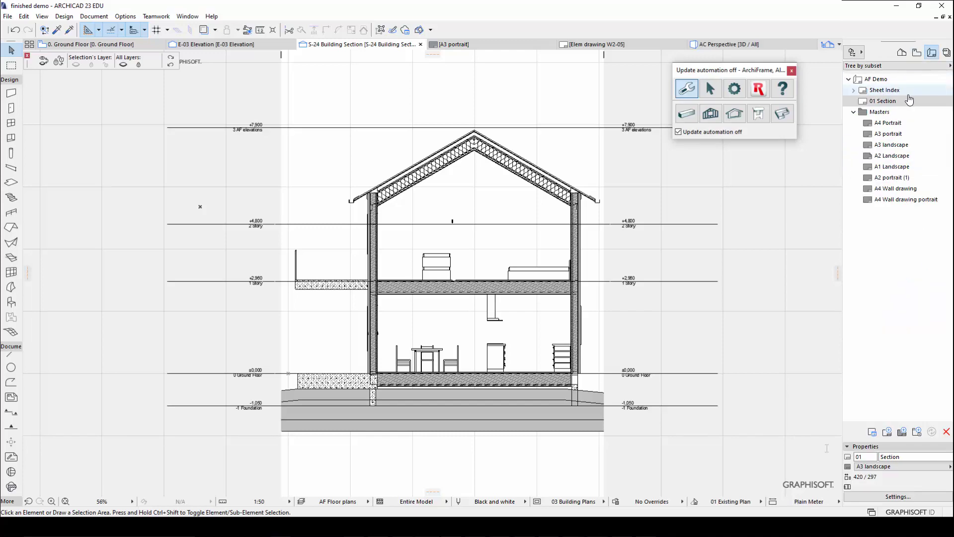
{"action": "double_click", "coordinate": [907, 101]}
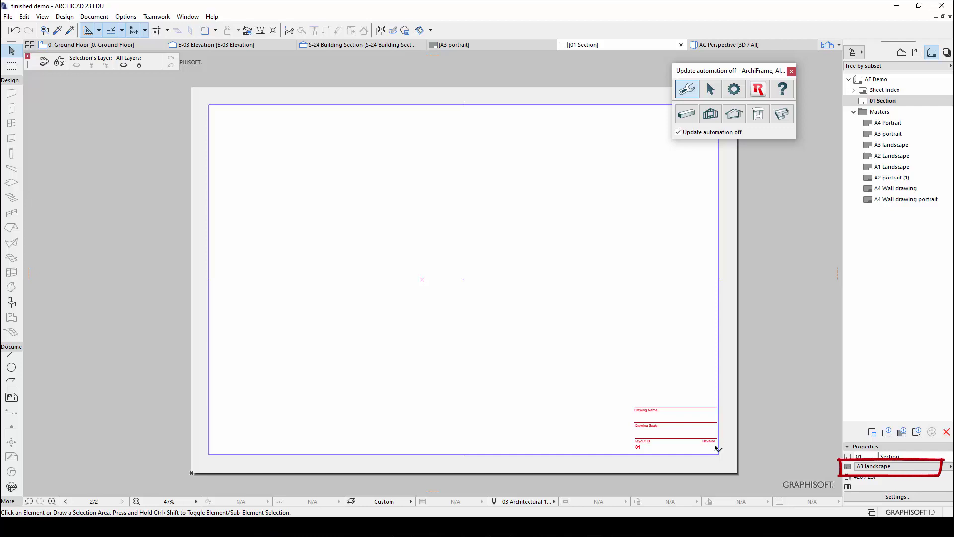
Step: Place the S-24 Section AC view onto the 01 Section layout at 1:50
{"action": "scroll", "coordinate": [716, 448], "scroll_direction": "up", "scroll_amount": 5}
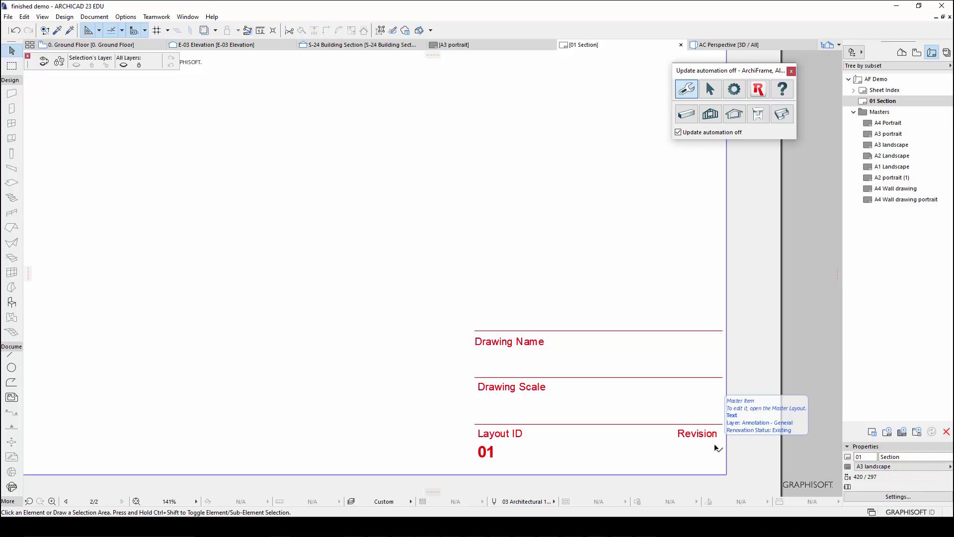
{"action": "scroll", "coordinate": [716, 447], "scroll_direction": "down", "scroll_amount": 3}
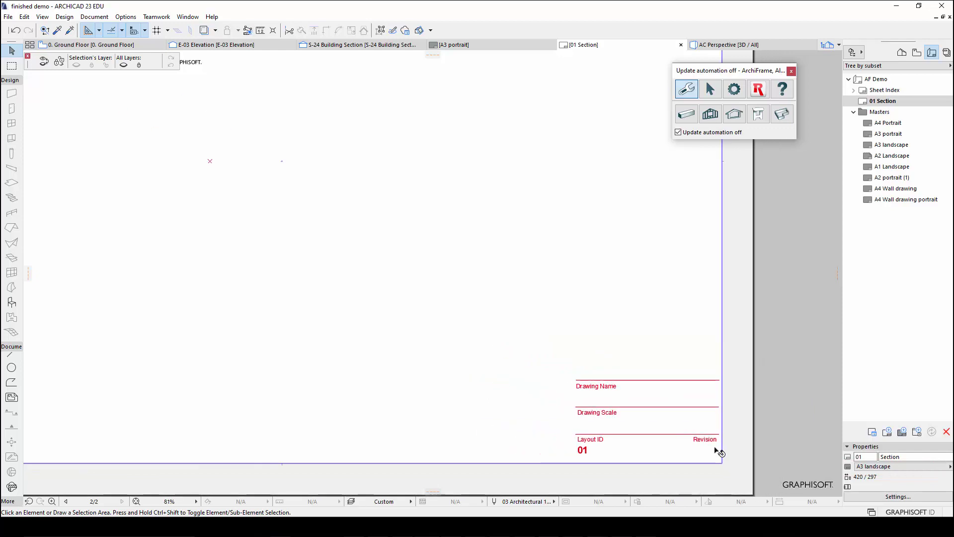
{"action": "scroll", "coordinate": [716, 449], "scroll_direction": "down", "scroll_amount": 1}
{"action": "left_click", "coordinate": [916, 52]}
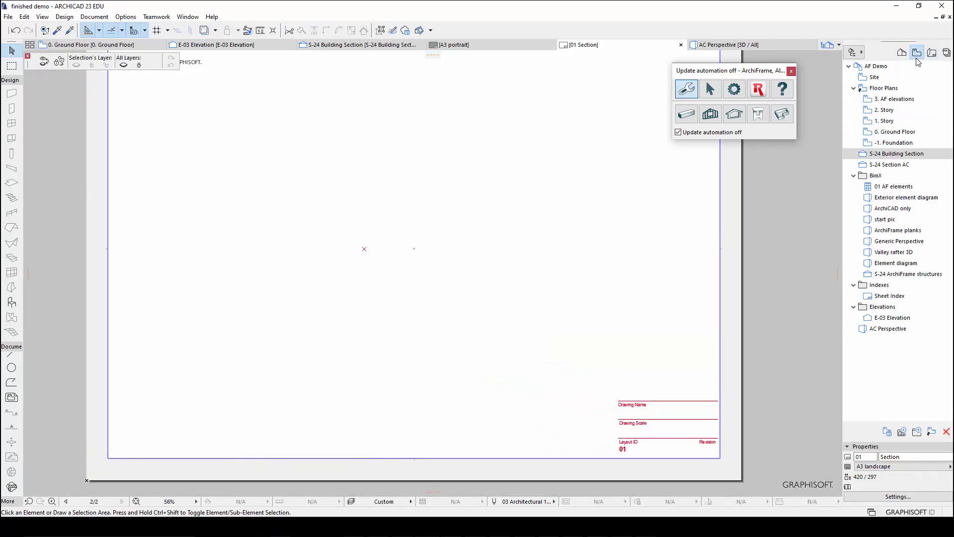
{"action": "left_click_drag", "start_coordinate": [886, 165], "coordinate": [405, 225]}
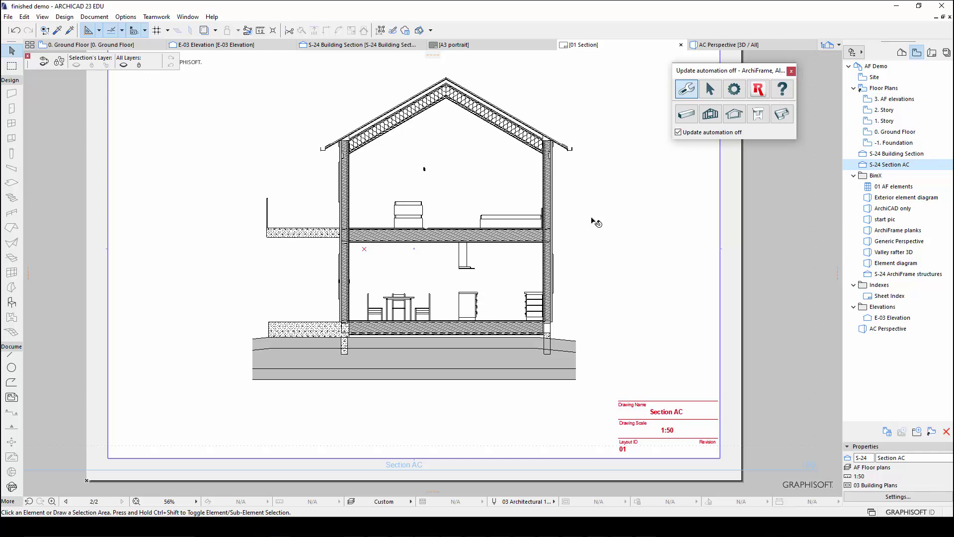
{"action": "scroll", "coordinate": [683, 258], "scroll_direction": "down", "scroll_amount": 3}
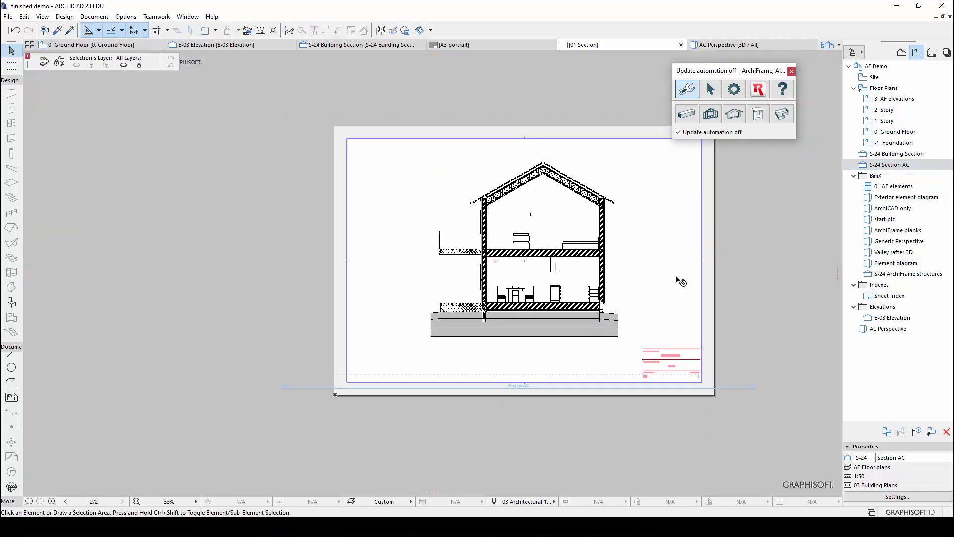
{"action": "left_click", "coordinate": [931, 52]}
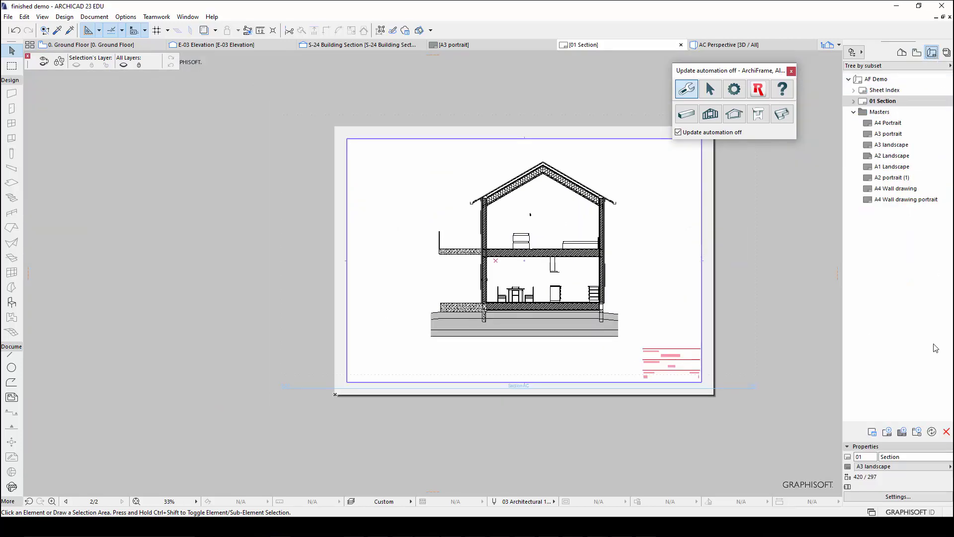
Step: Create an A3 landscape Elevation layout and place the E-03 elevation on it
{"action": "left_click", "coordinate": [887, 431]}
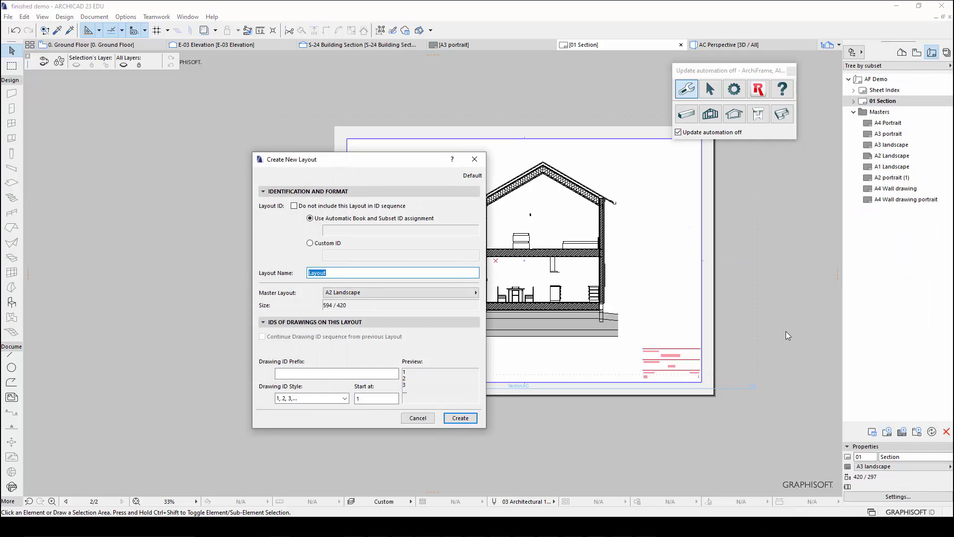
{"action": "left_click", "coordinate": [467, 293]}
{"action": "left_click", "coordinate": [494, 313]}
{"action": "left_click", "coordinate": [460, 418]}
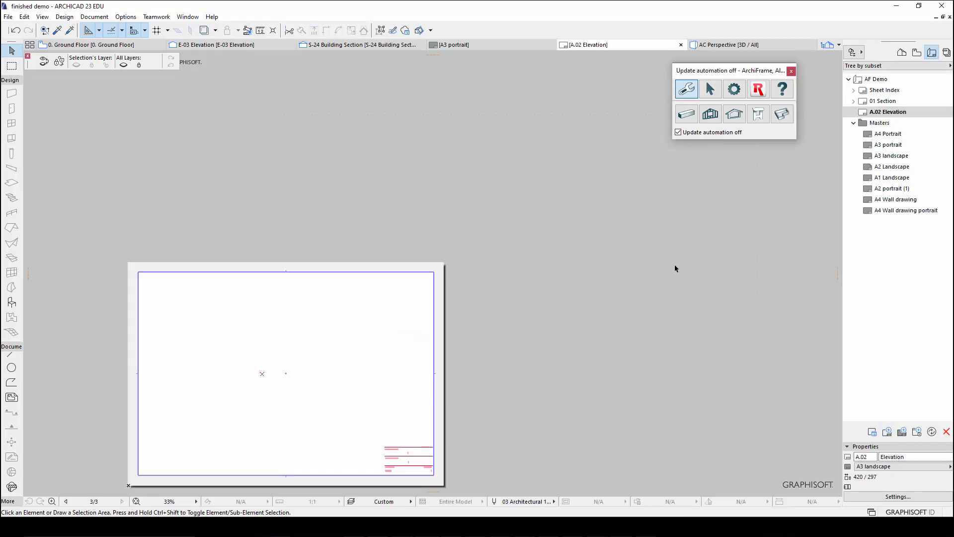
{"action": "left_click", "coordinate": [916, 53]}
{"action": "left_click", "coordinate": [900, 274]}
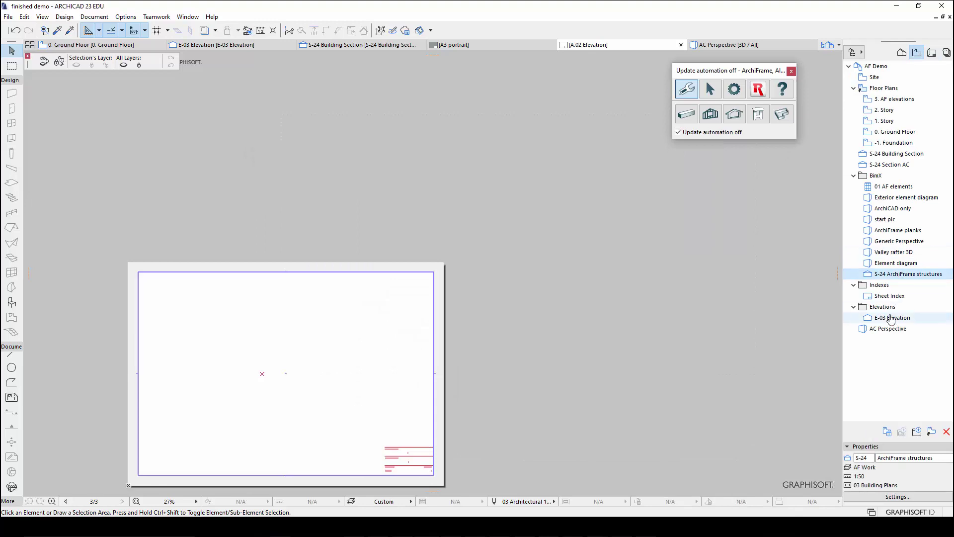
{"action": "left_click_drag", "start_coordinate": [892, 318], "coordinate": [276, 389]}
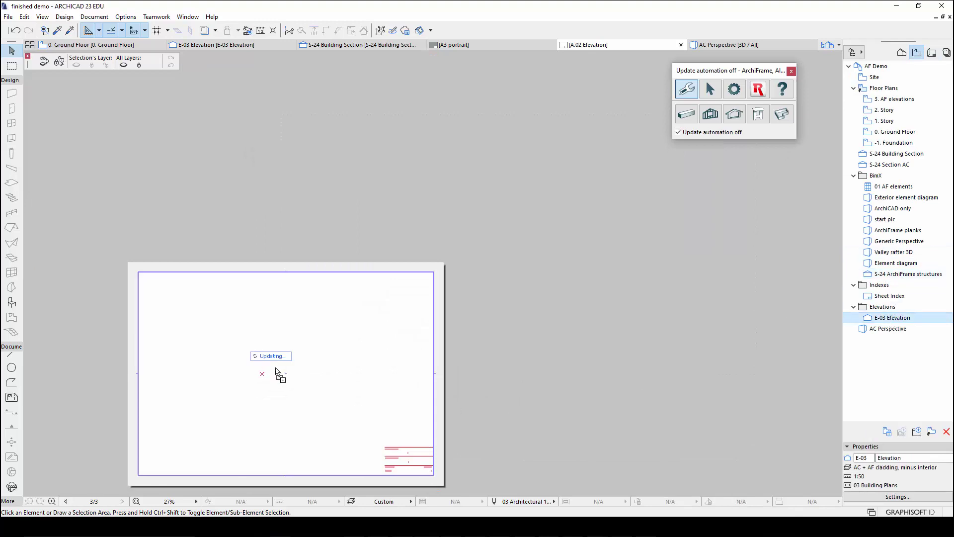
{"action": "scroll", "coordinate": [241, 465], "scroll_direction": "up", "scroll_amount": 4}
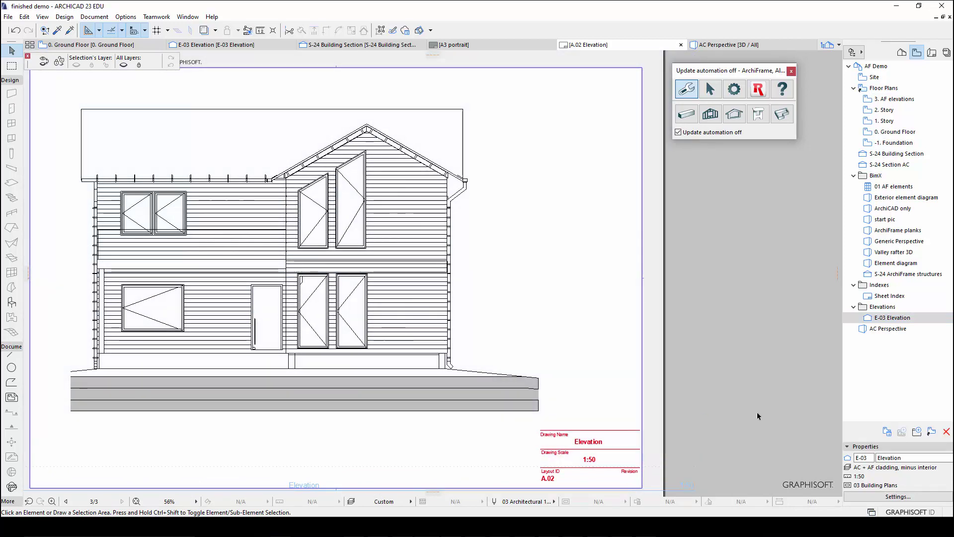
Step: Publish the 01 Section and 02 Elevation layouts to PDF
{"action": "left_click", "coordinate": [946, 53]}
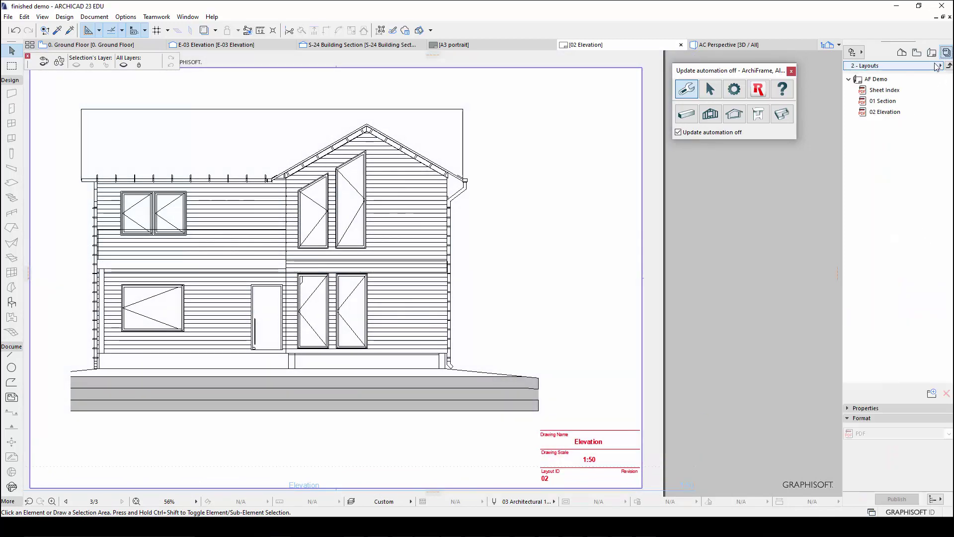
{"action": "left_click", "coordinate": [885, 101]}
{"action": "left_click", "coordinate": [885, 112], "text": "shift"}
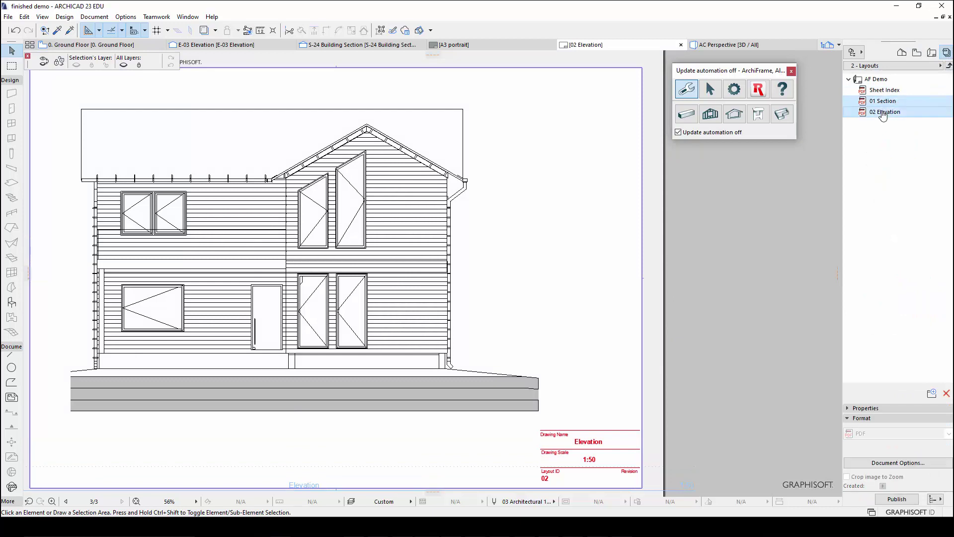
{"action": "left_click", "coordinate": [897, 499]}
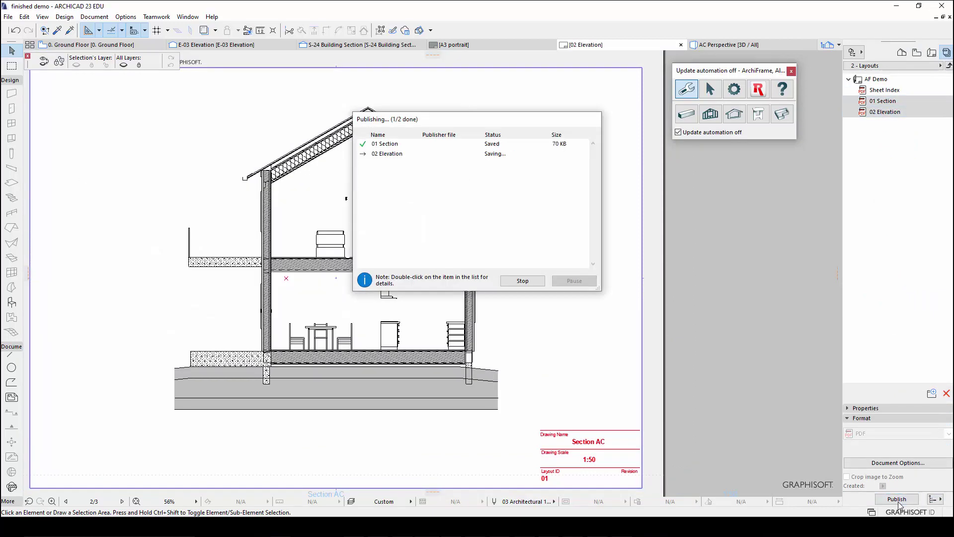
{"action": "left_click", "coordinate": [575, 281]}
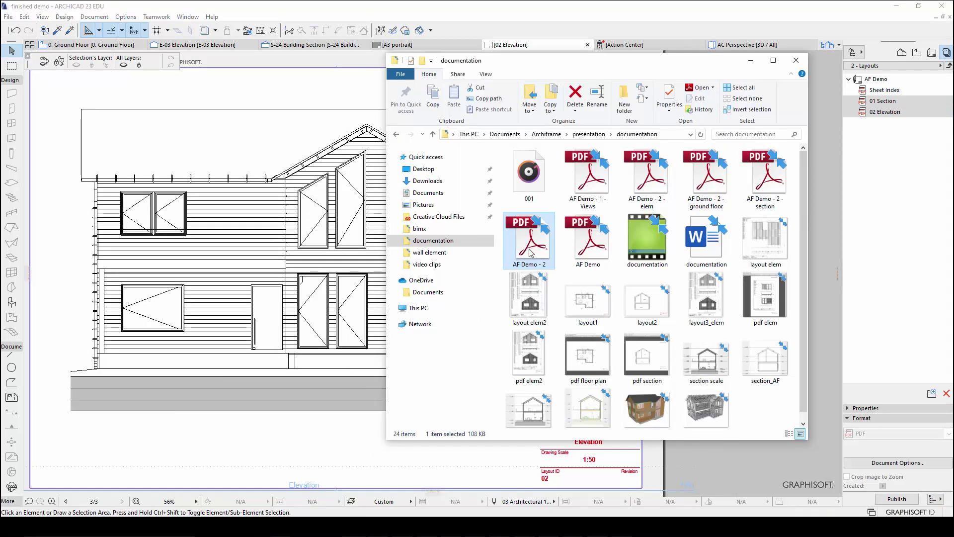
Step: Review both pages of the AF Demo - 2 PDF, then close Reader and Explorer
{"action": "double_click", "coordinate": [530, 253]}
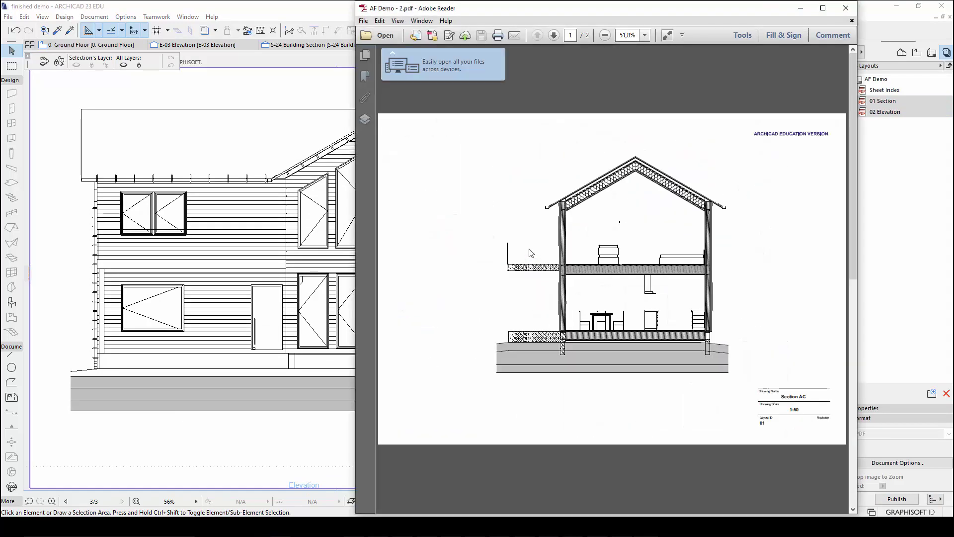
{"action": "scroll", "coordinate": [530, 253], "scroll_direction": "down", "scroll_amount": 3}
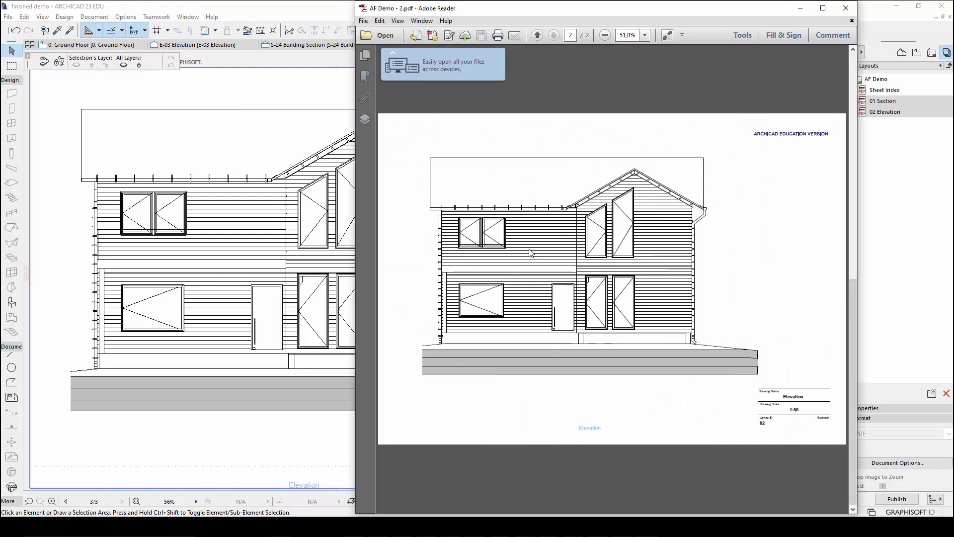
{"action": "left_click", "coordinate": [845, 8]}
{"action": "left_click", "coordinate": [795, 61]}
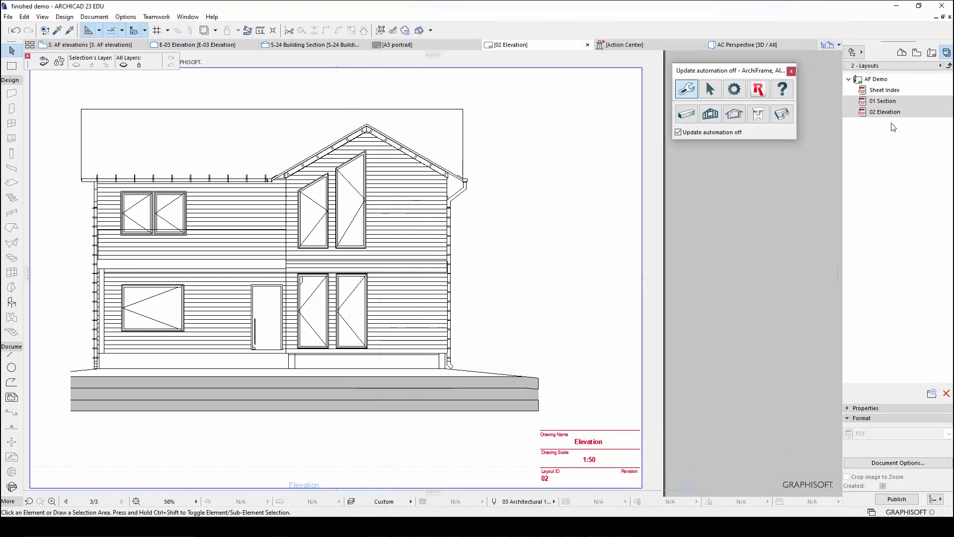
Step: Open the 3. AF elevations view from the Project Map
{"action": "left_click", "coordinate": [916, 53]}
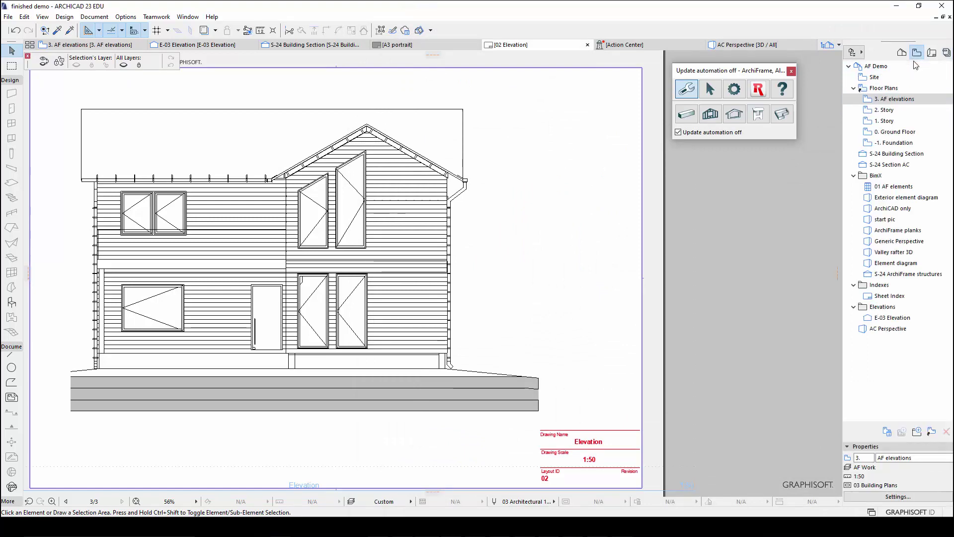
{"action": "double_click", "coordinate": [895, 99]}
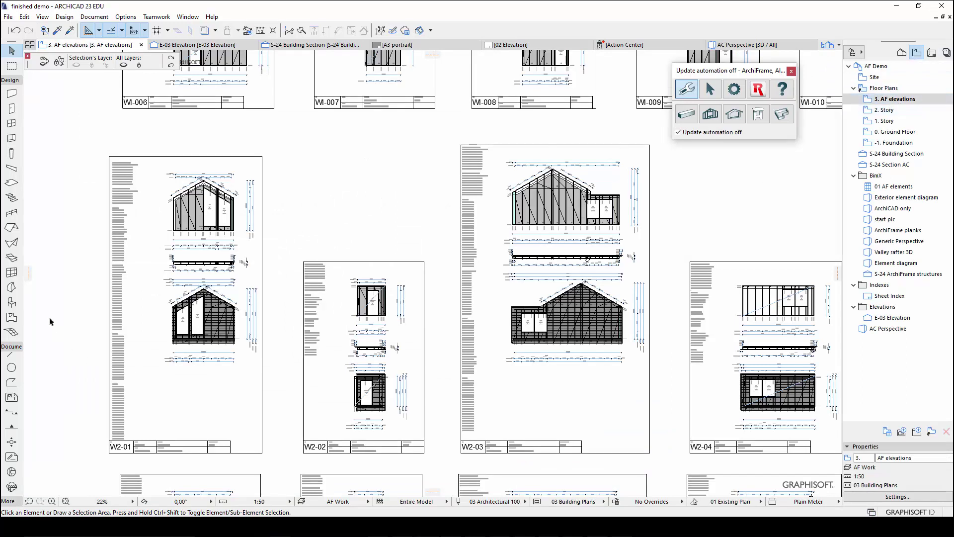
{"action": "scroll", "coordinate": [65, 286], "scroll_direction": "up", "scroll_amount": 4}
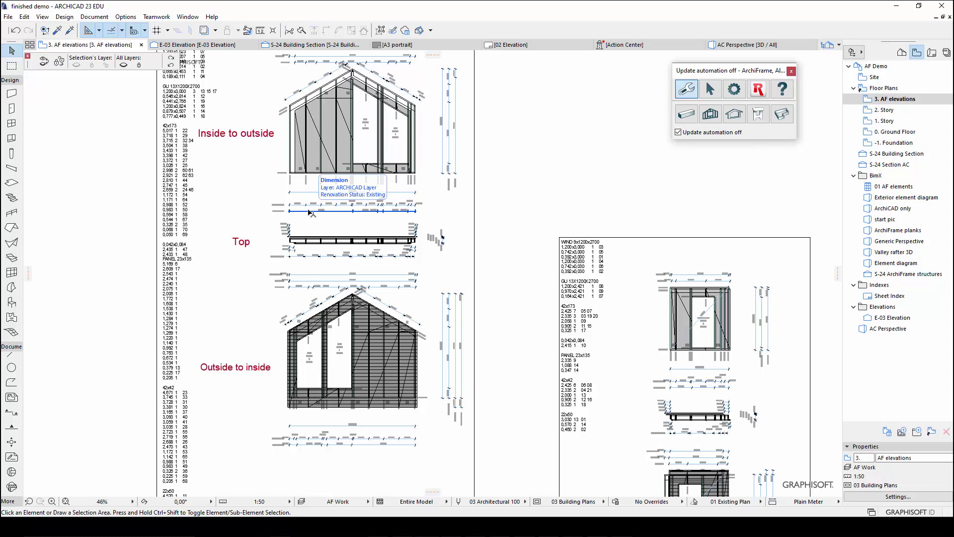
Step: Hide the upper and lower wall panel layers with Quick Layers, then undo those changes
{"action": "left_click", "coordinate": [331, 160]}
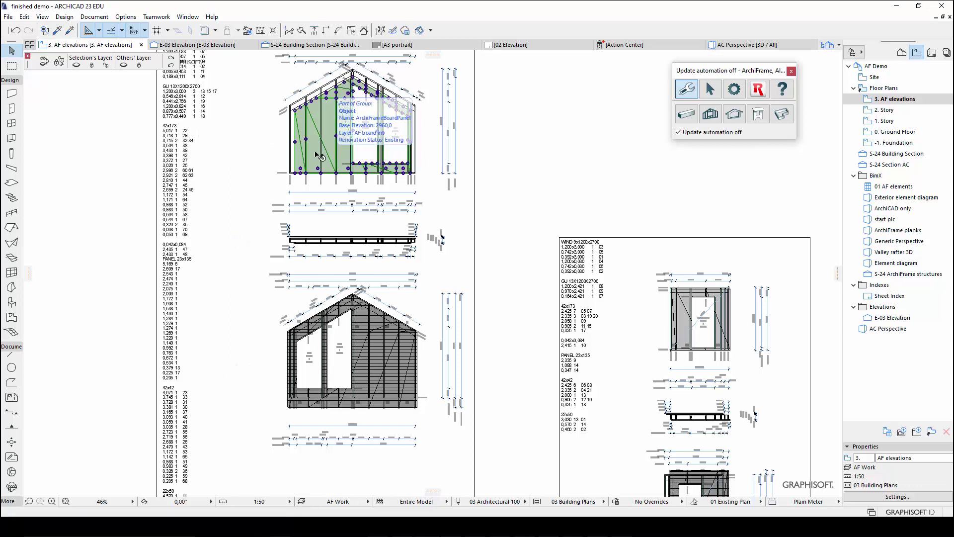
{"action": "left_click", "coordinate": [76, 65]}
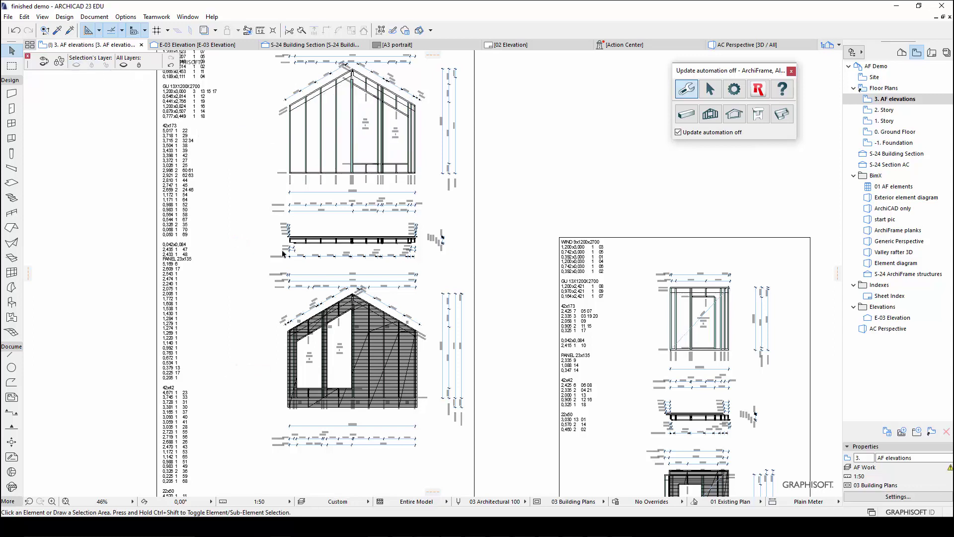
{"action": "left_click", "coordinate": [367, 369]}
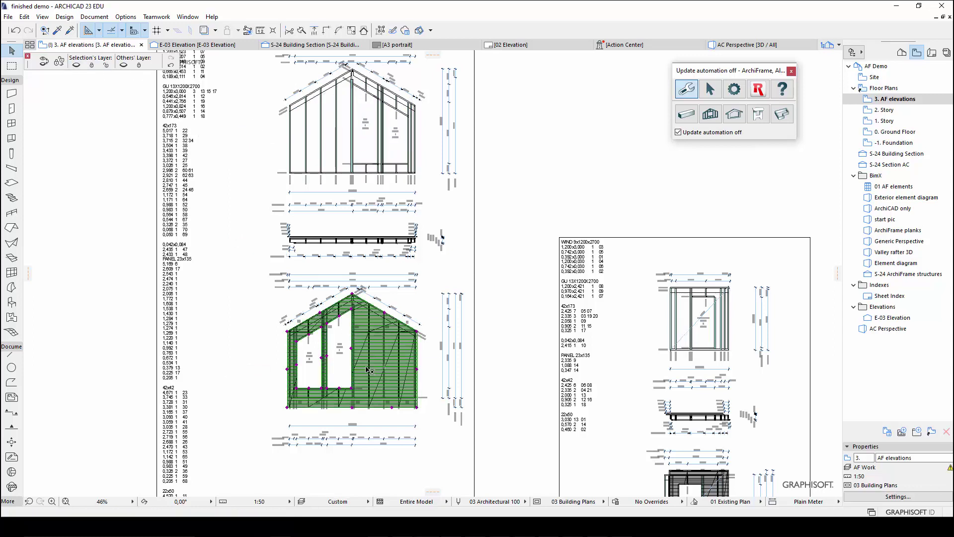
{"action": "left_click", "coordinate": [76, 65]}
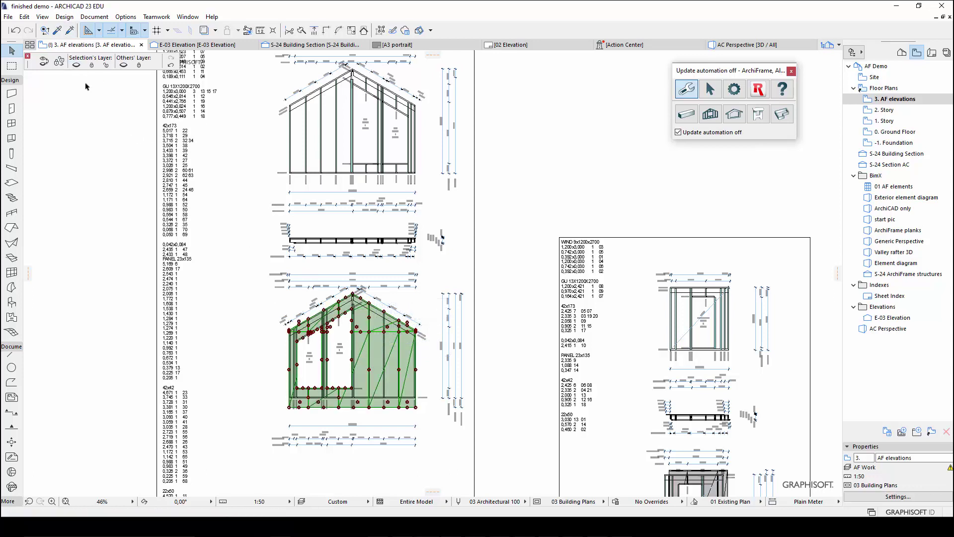
{"action": "left_click", "coordinate": [76, 66]}
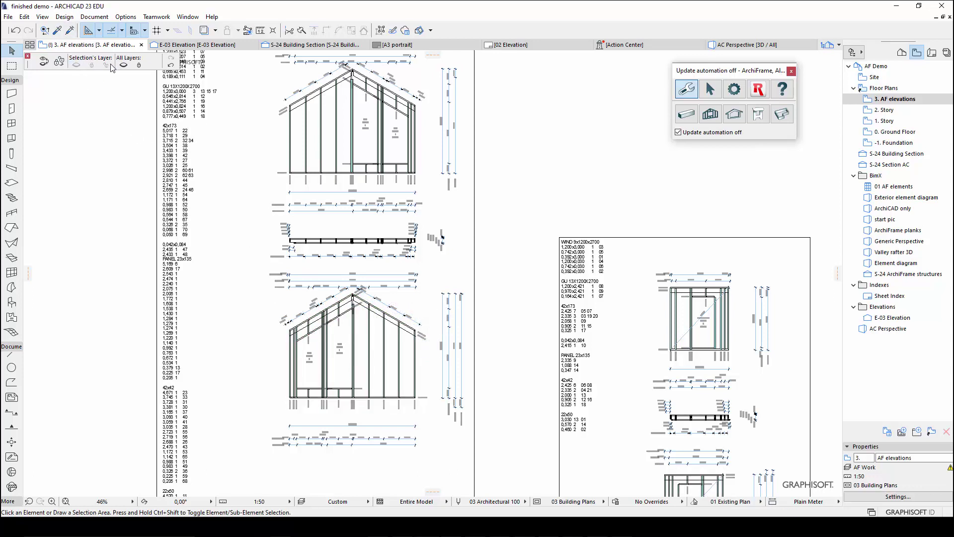
{"action": "left_click", "coordinate": [170, 67]}
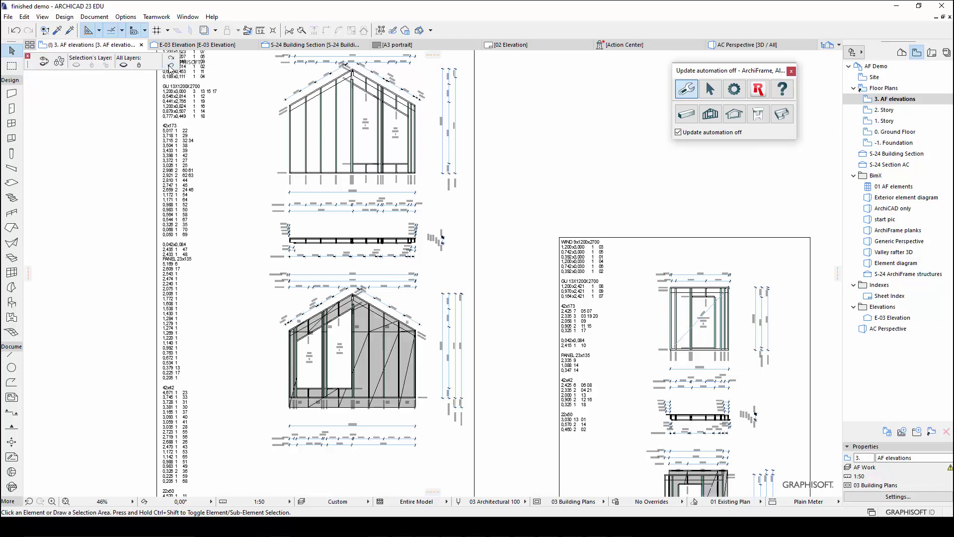
{"action": "left_click", "coordinate": [170, 67]}
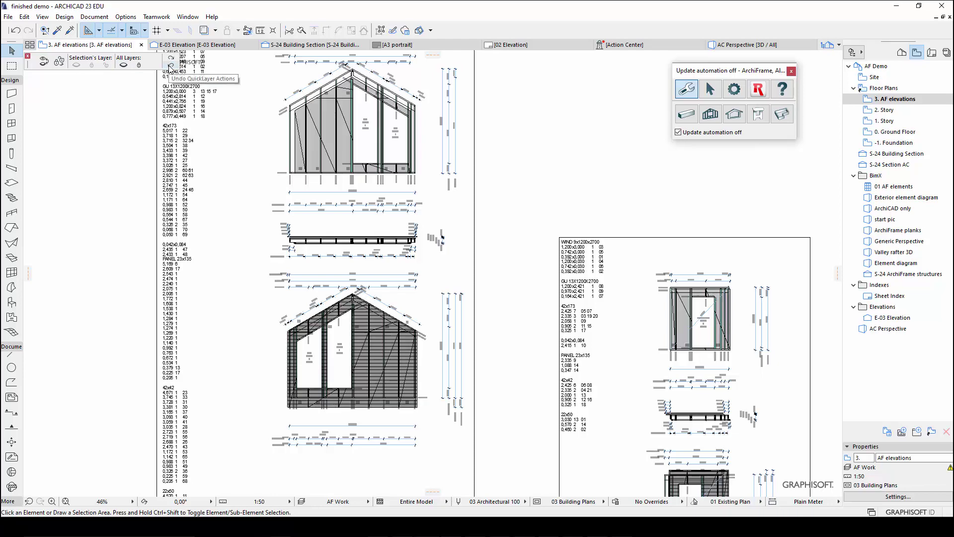
{"action": "scroll", "coordinate": [113, 198], "scroll_direction": "down", "scroll_amount": 2}
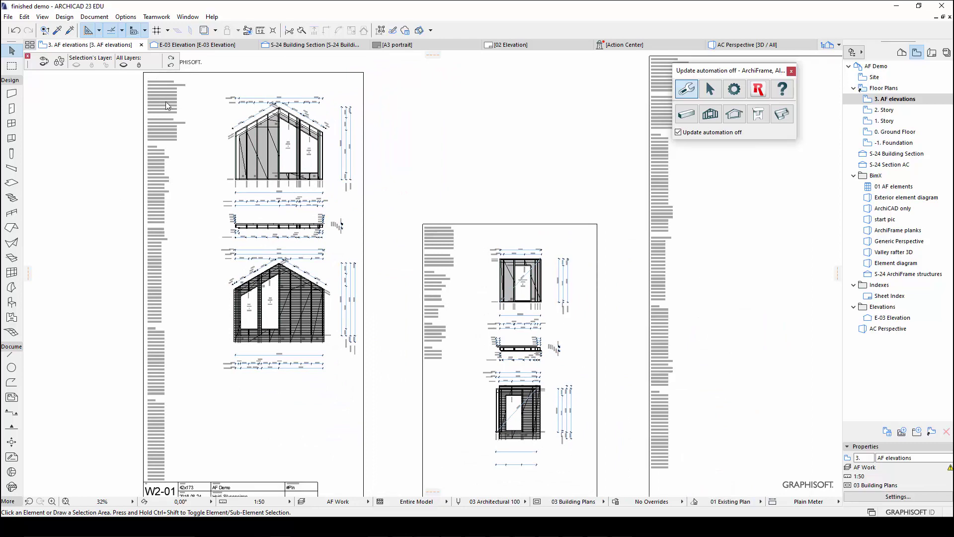
{"action": "scroll", "coordinate": [166, 102], "scroll_direction": "up", "scroll_amount": 4}
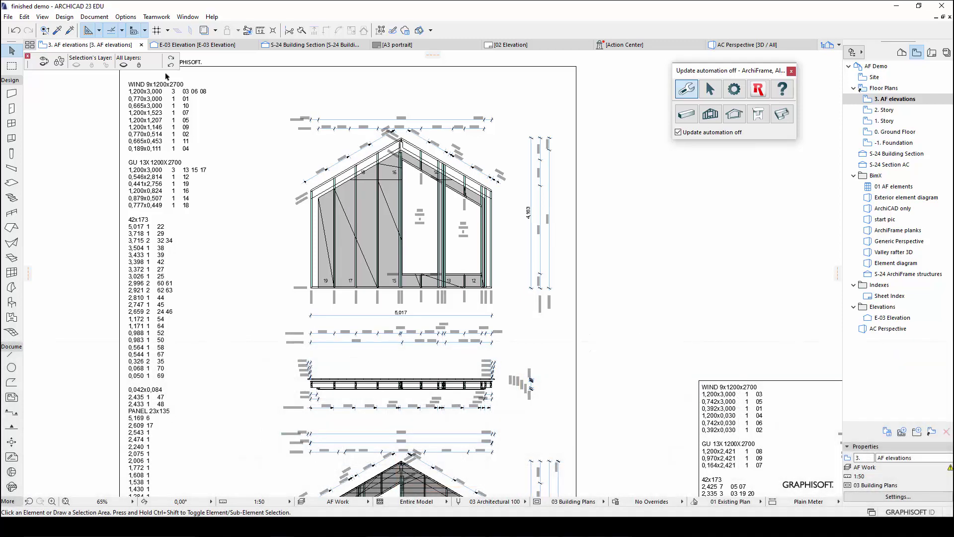
Step: Split the W2-01 material list from the 42x42 heading into a second column
{"action": "scroll", "coordinate": [165, 75], "scroll_direction": "down", "scroll_amount": 3}
{"action": "double_click", "coordinate": [156, 164]}
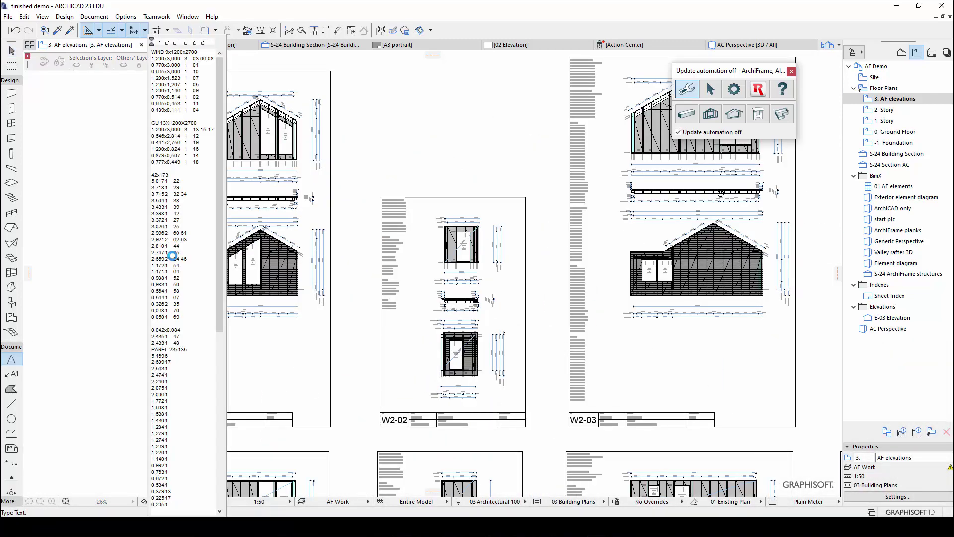
{"action": "scroll", "coordinate": [184, 373], "scroll_direction": "down", "scroll_amount": 5}
{"action": "left_click_drag", "start_coordinate": [186, 506], "coordinate": [151, 221]}
{"action": "key", "text": "BackSpace"}
{"action": "left_click", "coordinate": [121, 242]}
{"action": "key", "text": "Escape"}
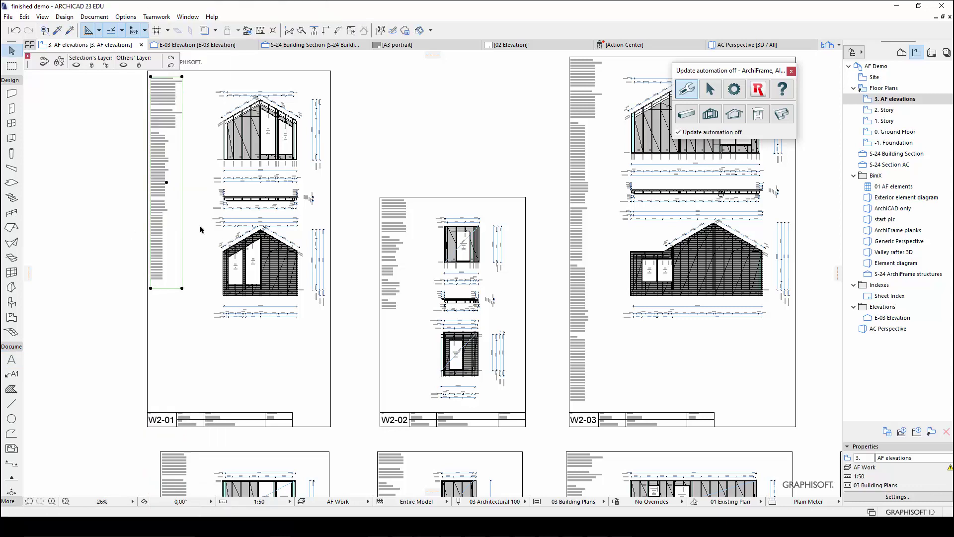
{"action": "key", "text": "ctrl+v"}
{"action": "left_click_drag", "start_coordinate": [425, 196], "coordinate": [189, 76]}
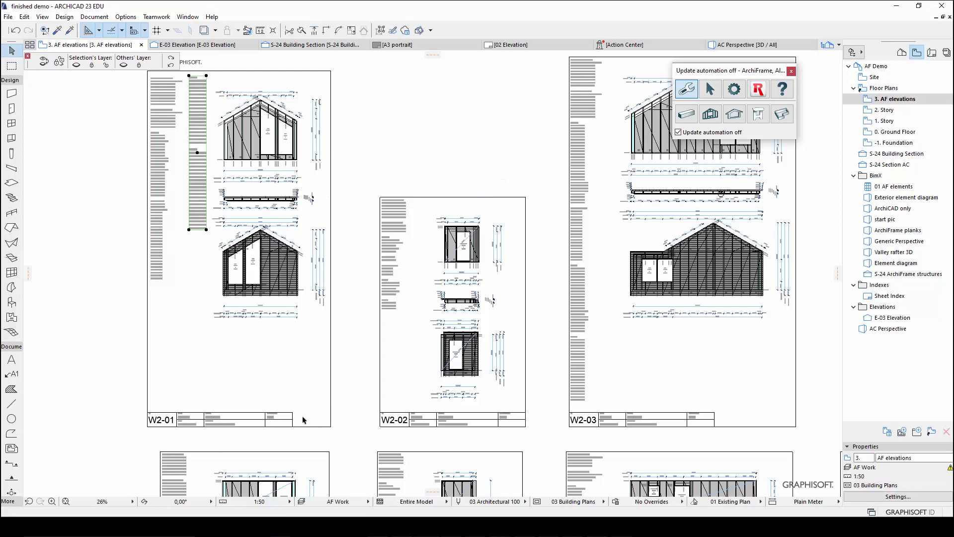
Step: Shorten the W2-01 drawing frame and move its title block to the new bottom edge
{"action": "left_click", "coordinate": [328, 383]}
{"action": "left_click", "coordinate": [330, 426]}
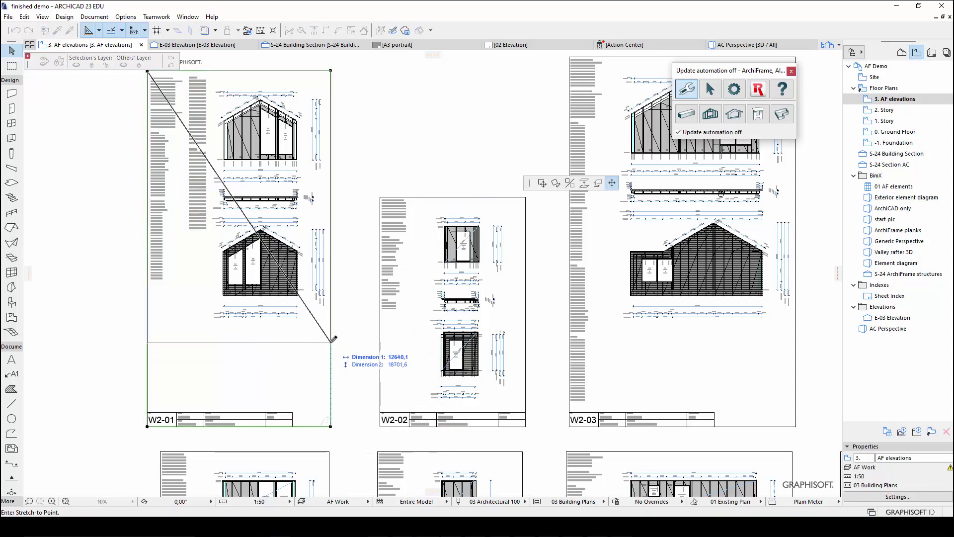
{"action": "left_click", "coordinate": [331, 341]}
{"action": "left_click", "coordinate": [147, 422]}
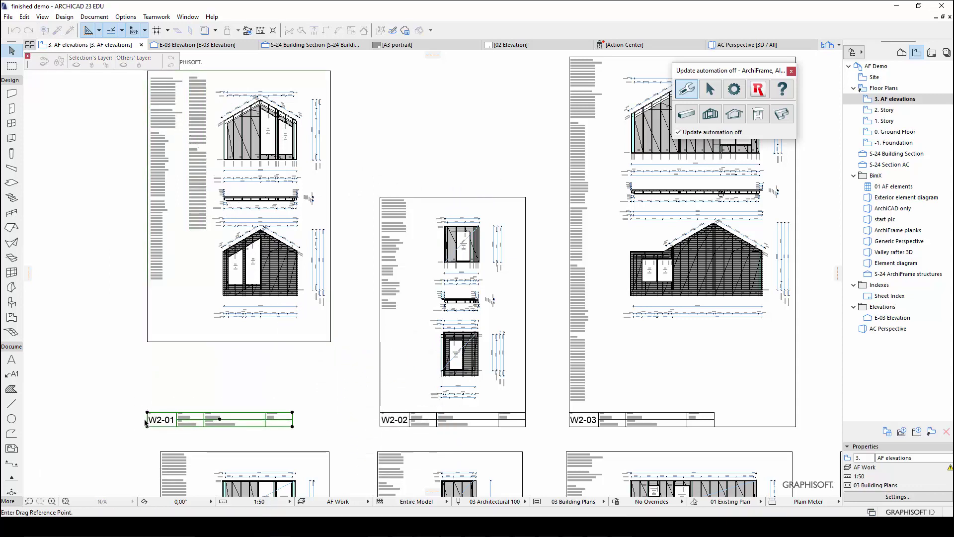
{"action": "left_click", "coordinate": [148, 337]}
Step: Lower both material list columns and trim the top of the W2-01 drawing frame
{"action": "left_click", "coordinate": [197, 213]}
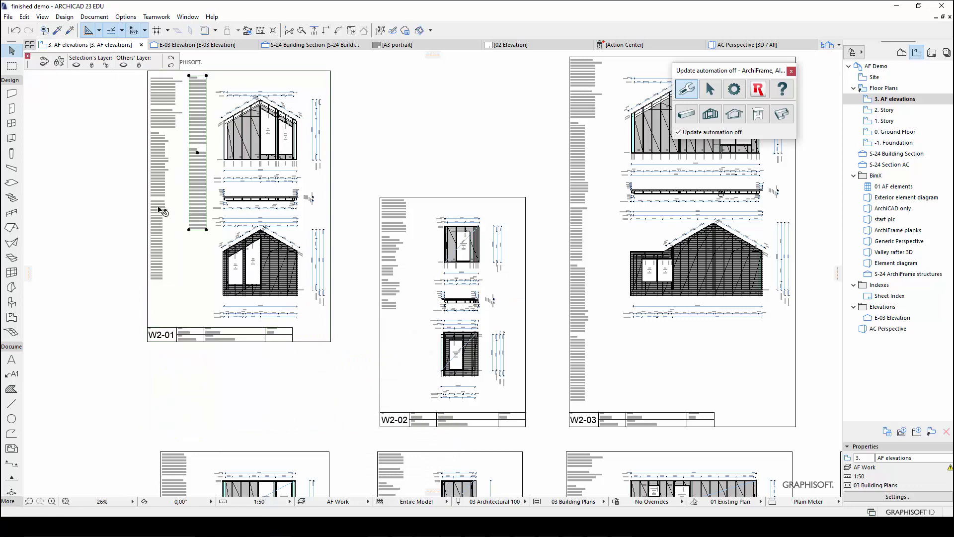
{"action": "left_click", "coordinate": [160, 211], "text": "shift"}
{"action": "key", "text": "ctrl+d"}
{"action": "left_click", "coordinate": [280, 78]}
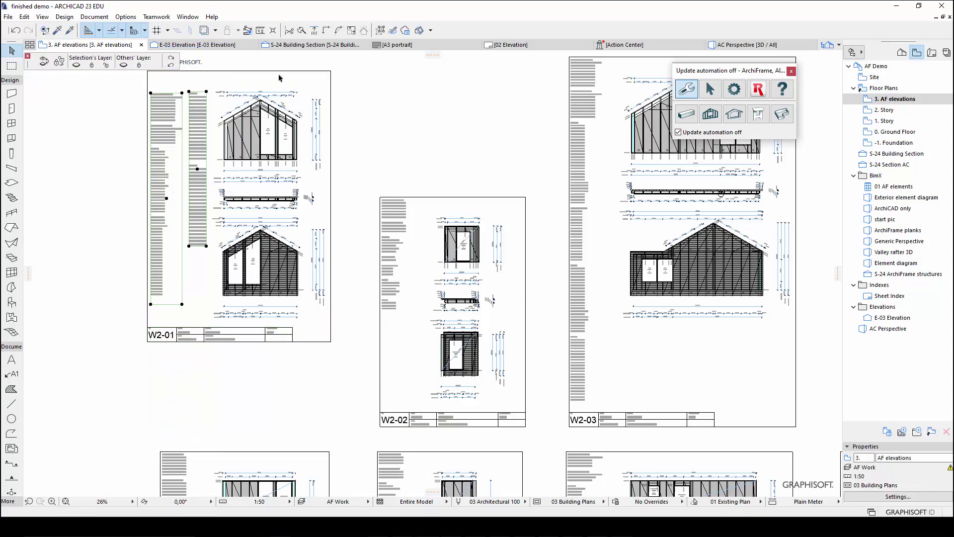
{"action": "left_click", "coordinate": [280, 78]}
{"action": "left_click", "coordinate": [331, 71]}
{"action": "left_click", "coordinate": [330, 87]}
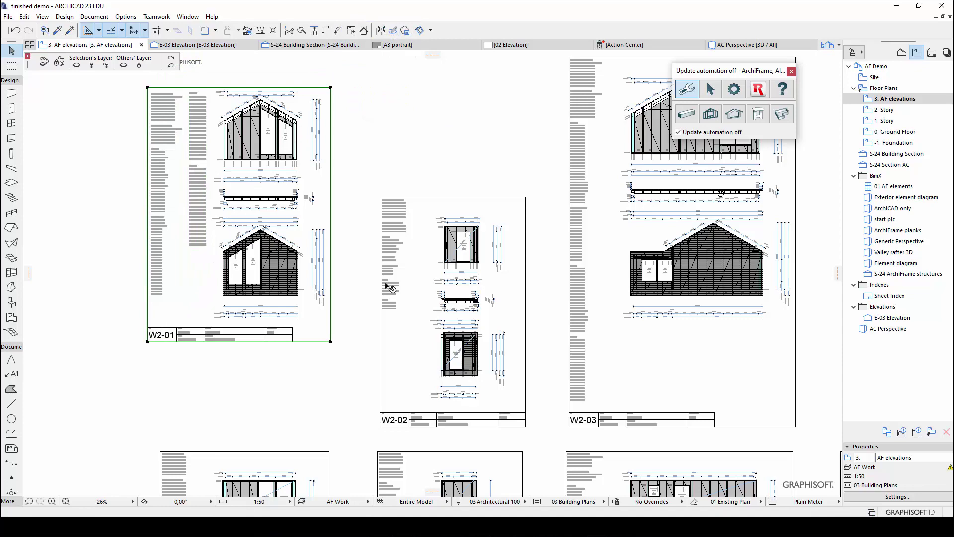
Step: Move sheet W2-01 down level with W2-02, keeping automatic drawing updates on
{"action": "left_click_drag", "start_coordinate": [351, 362], "coordinate": [124, 65]}
{"action": "key", "text": "ctrl+d"}
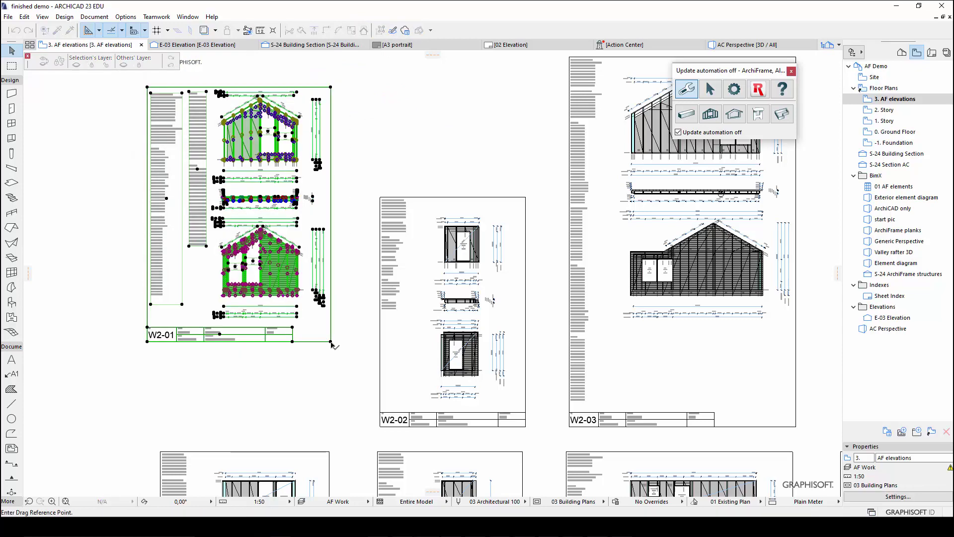
{"action": "left_click", "coordinate": [331, 342]}
{"action": "left_click", "coordinate": [330, 427]}
{"action": "left_click", "coordinate": [569, 110]}
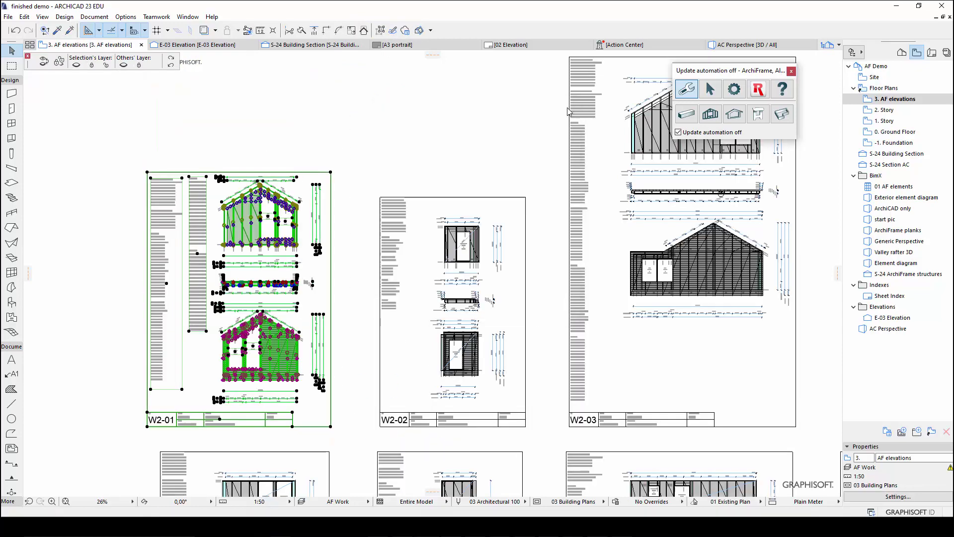
{"action": "left_click", "coordinate": [678, 132]}
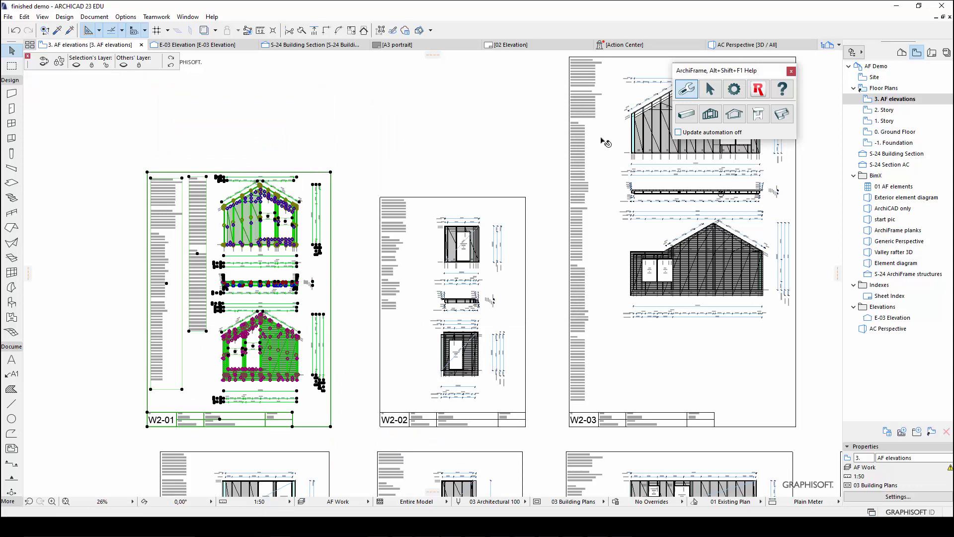
{"action": "left_click", "coordinate": [486, 158]}
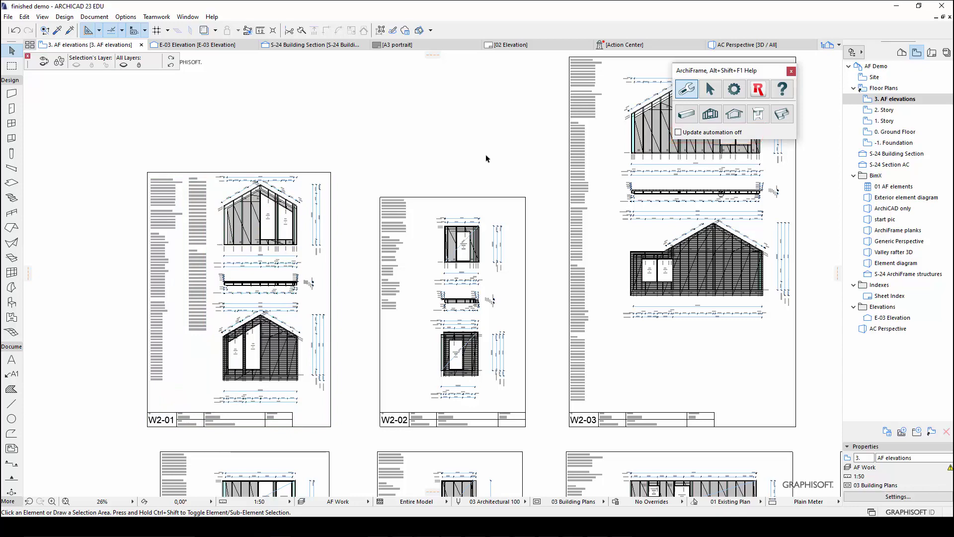
Step: Select the W2-01 and W1-01 wall drawings plus the lower-right floor element drawing
{"action": "scroll", "coordinate": [610, 246], "scroll_direction": "down", "scroll_amount": 10}
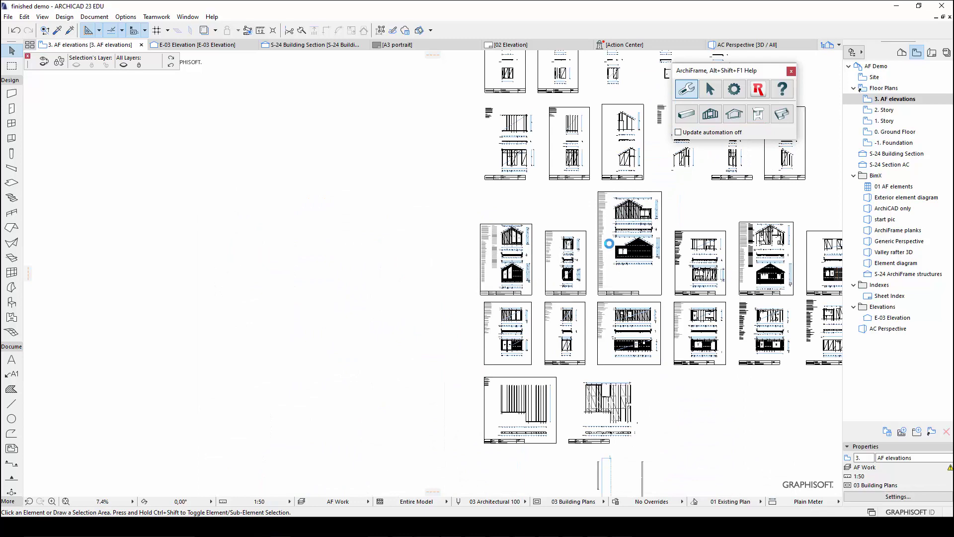
{"action": "scroll", "coordinate": [615, 248], "scroll_direction": "down", "scroll_amount": 1}
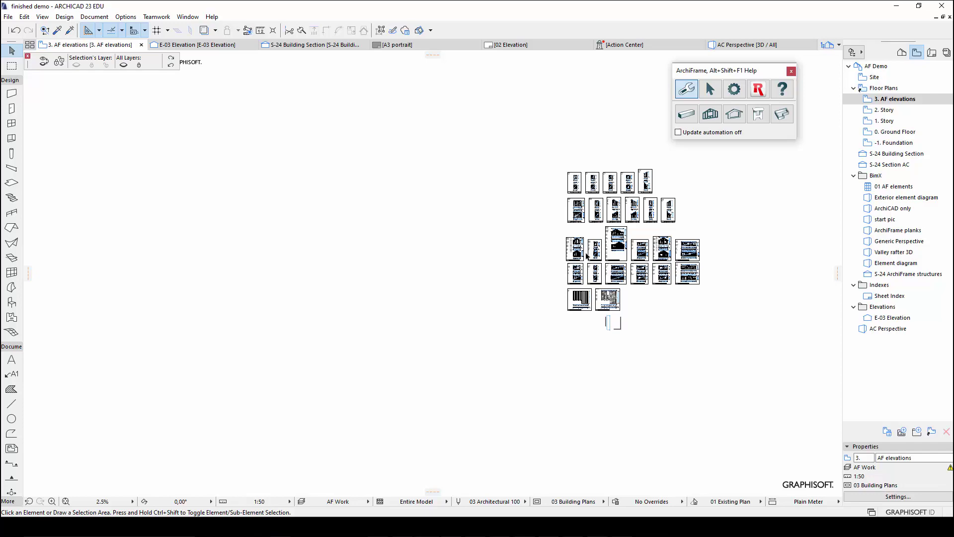
{"action": "scroll", "coordinate": [586, 255], "scroll_direction": "up", "scroll_amount": 6}
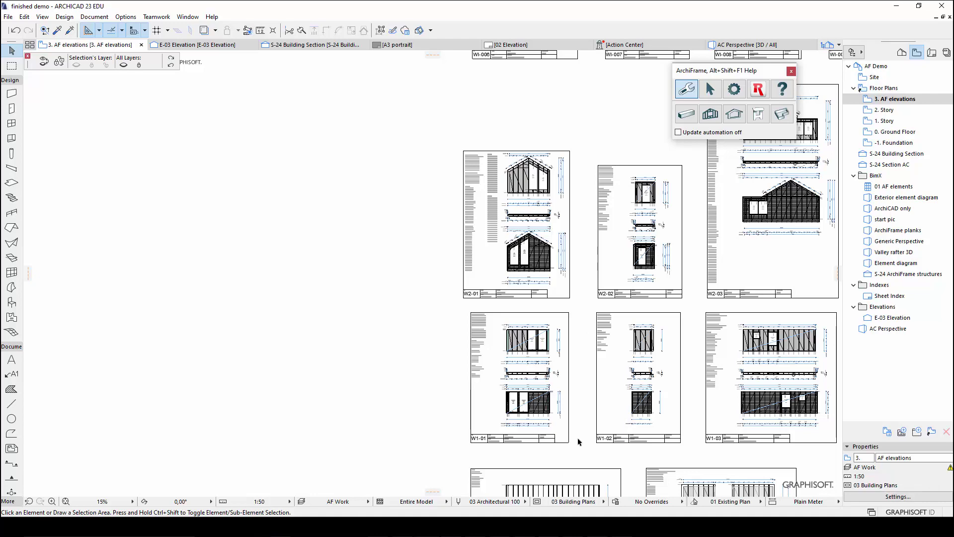
{"action": "left_click_drag", "start_coordinate": [576, 456], "coordinate": [428, 128]}
{"action": "scroll", "coordinate": [426, 178], "scroll_direction": "down", "scroll_amount": 1}
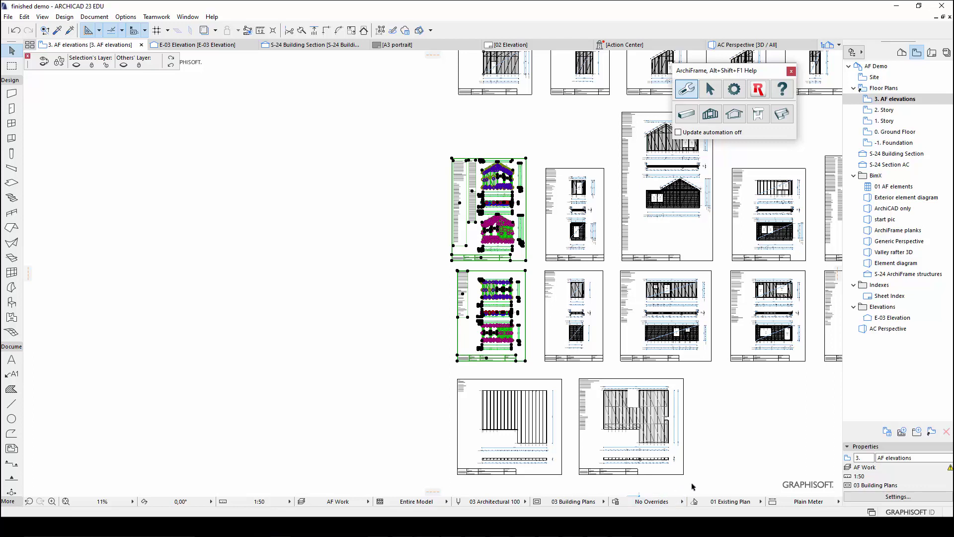
{"action": "left_click_drag", "start_coordinate": [692, 486], "coordinate": [574, 374]}
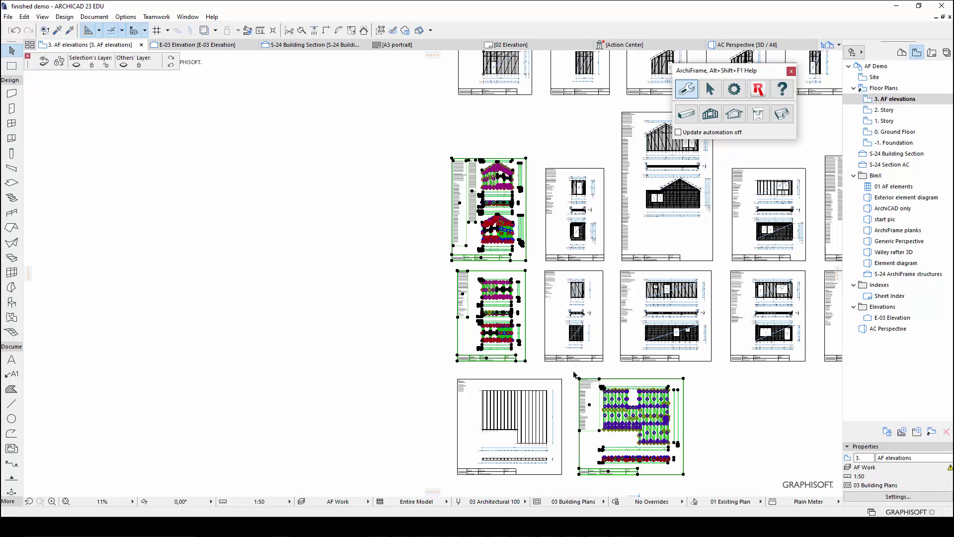
Step: Create element drawing layouts, auto-updating from the Floor Plans\3.AF elevations view, with corrected layout name
{"action": "left_click", "coordinate": [686, 114]}
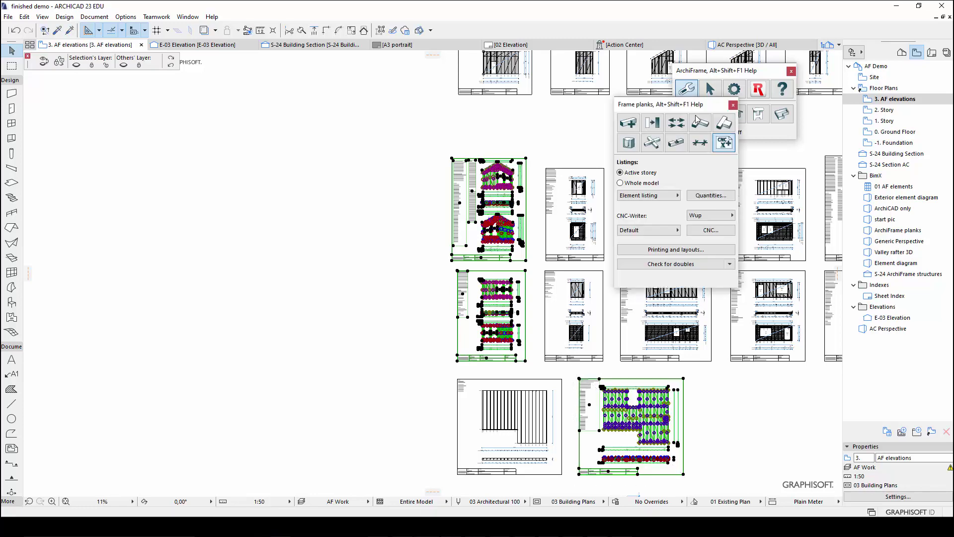
{"action": "left_click", "coordinate": [689, 250]}
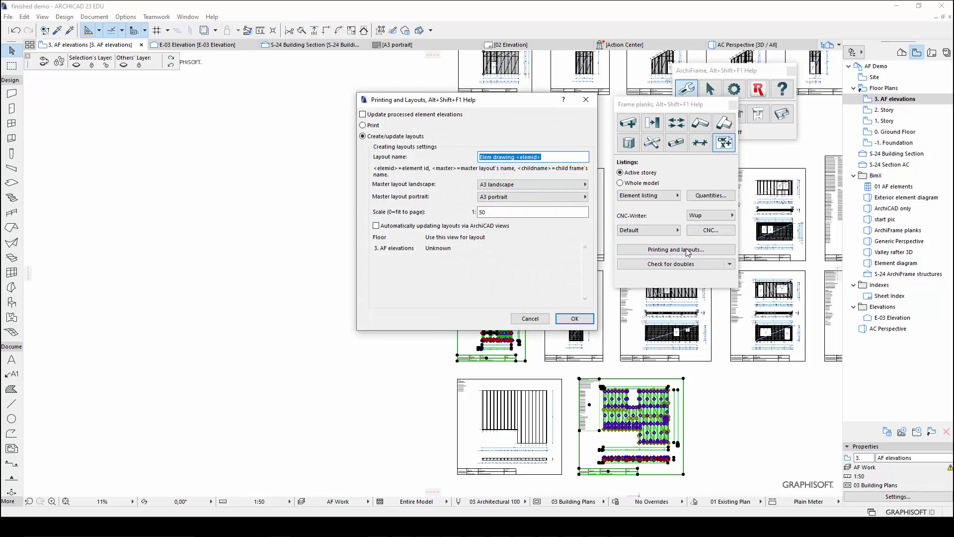
{"action": "left_click", "coordinate": [492, 159]}
{"action": "type", "text": "ent"}
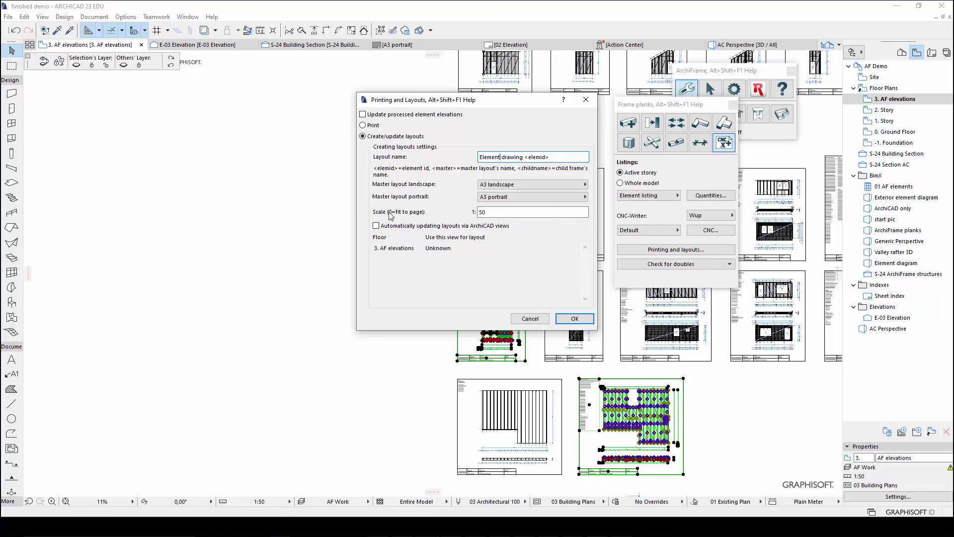
{"action": "left_click", "coordinate": [376, 226]}
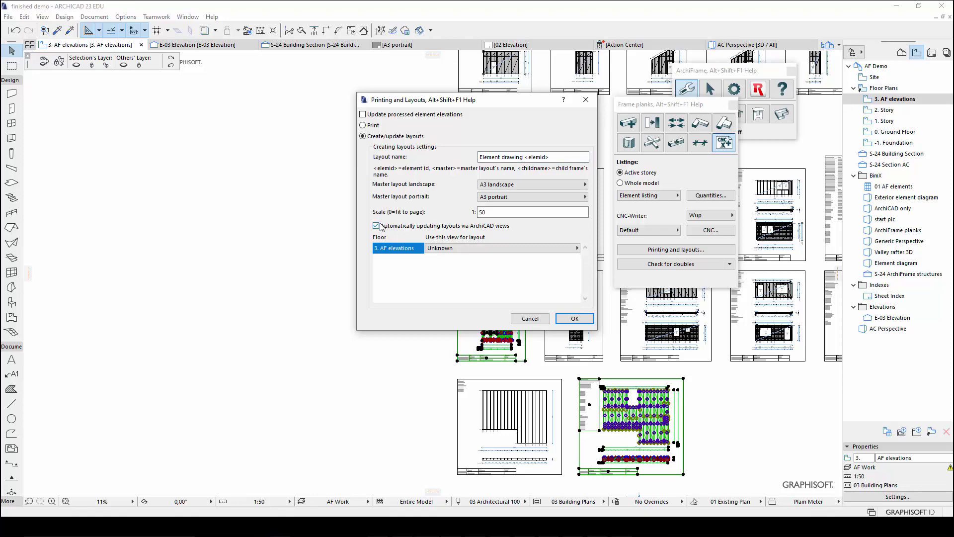
{"action": "left_click", "coordinate": [432, 245]}
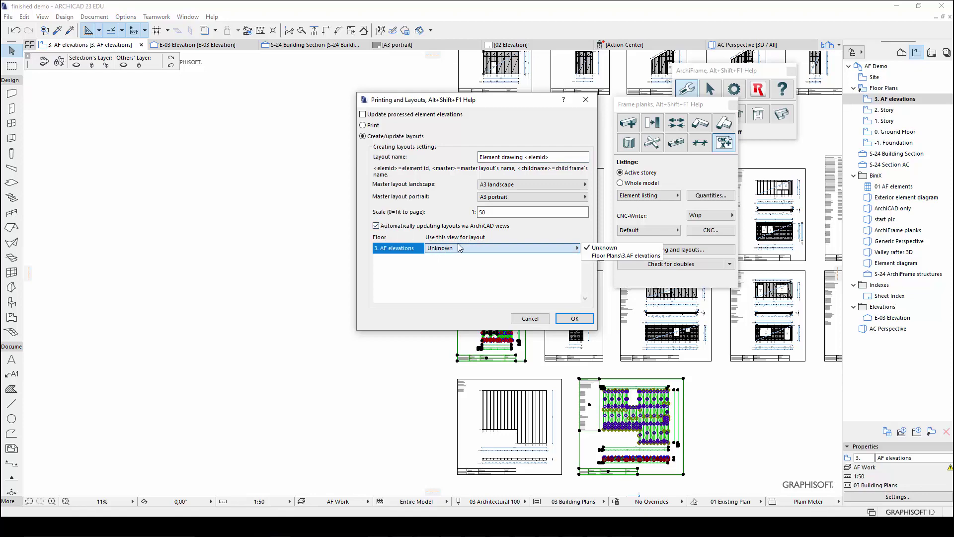
{"action": "left_click", "coordinate": [599, 255]}
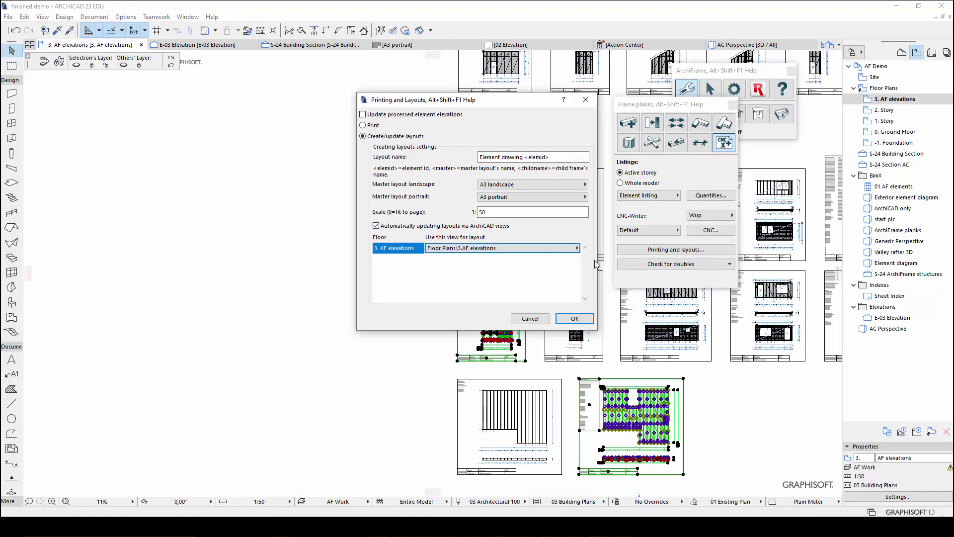
{"action": "left_click", "coordinate": [574, 319]}
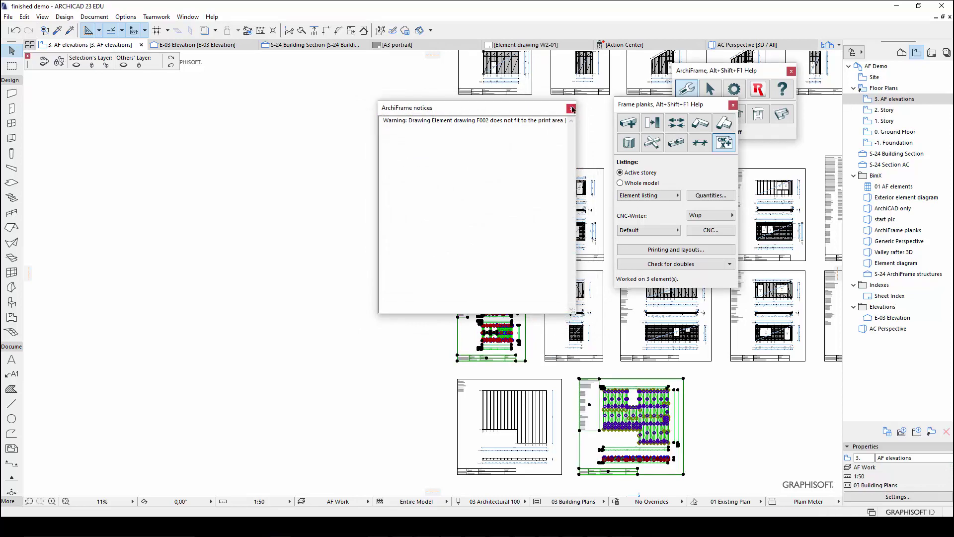
Step: Dismiss the print-area notice and review the W2-01 and W1-01 element drawing layouts
{"action": "left_click", "coordinate": [571, 108]}
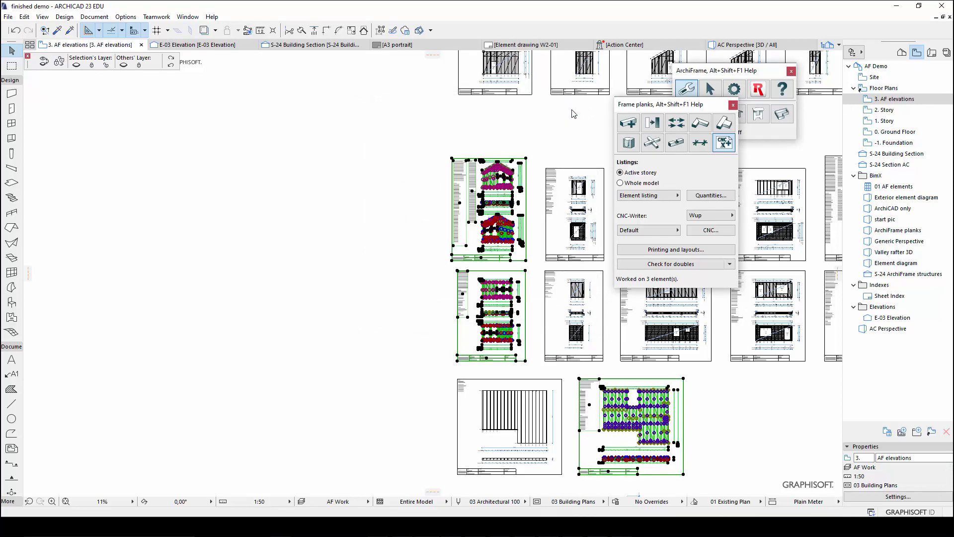
{"action": "left_click", "coordinate": [932, 54]}
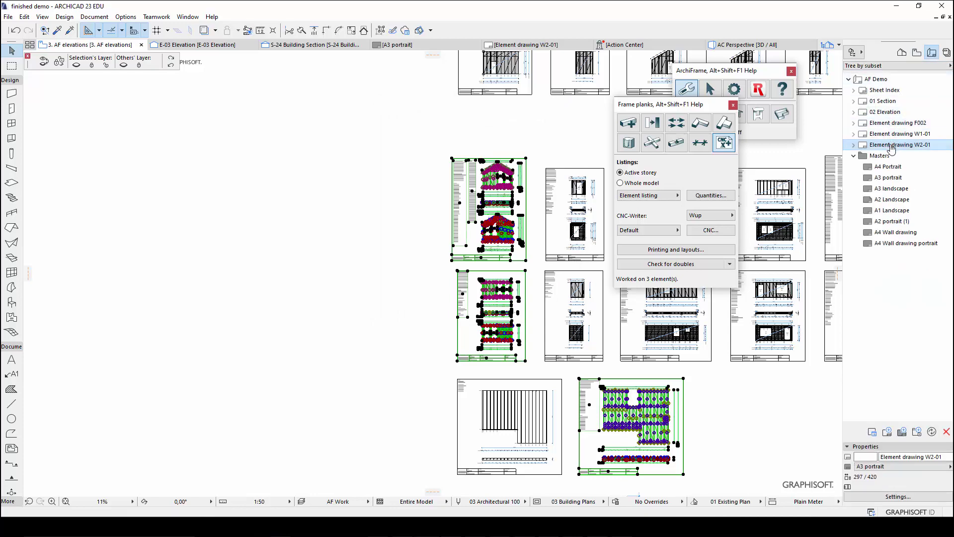
{"action": "double_click", "coordinate": [891, 146]}
{"action": "scroll", "coordinate": [499, 302], "scroll_direction": "down", "scroll_amount": 3}
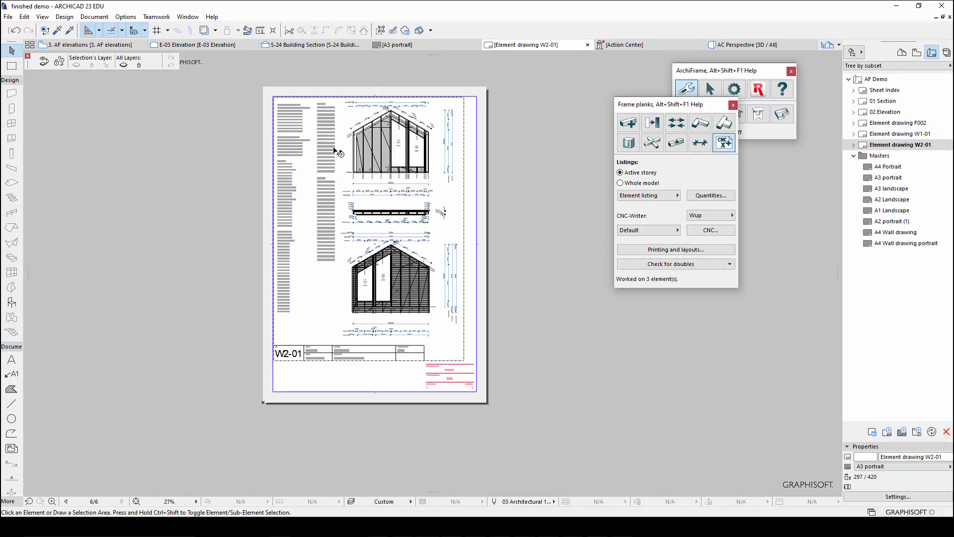
{"action": "scroll", "coordinate": [338, 153], "scroll_direction": "up", "scroll_amount": 2}
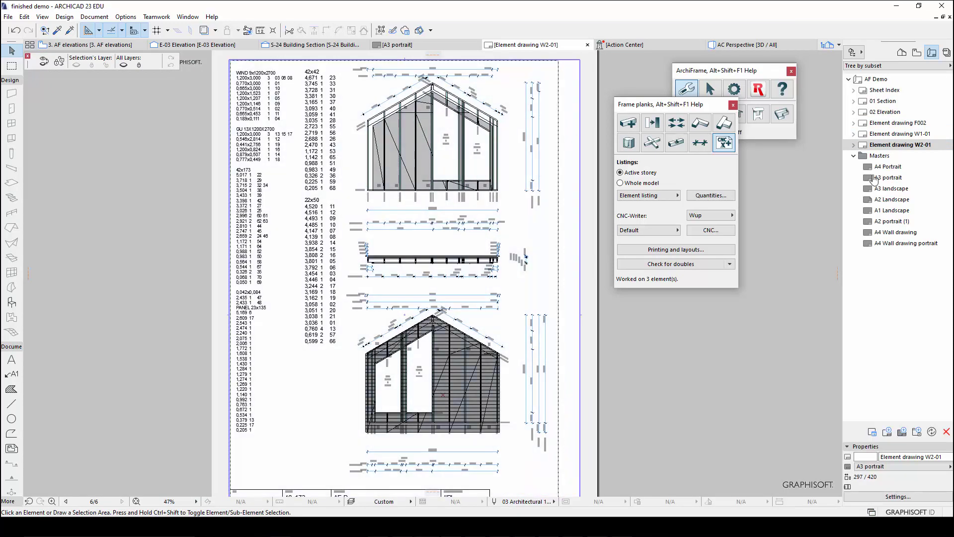
{"action": "double_click", "coordinate": [897, 135]}
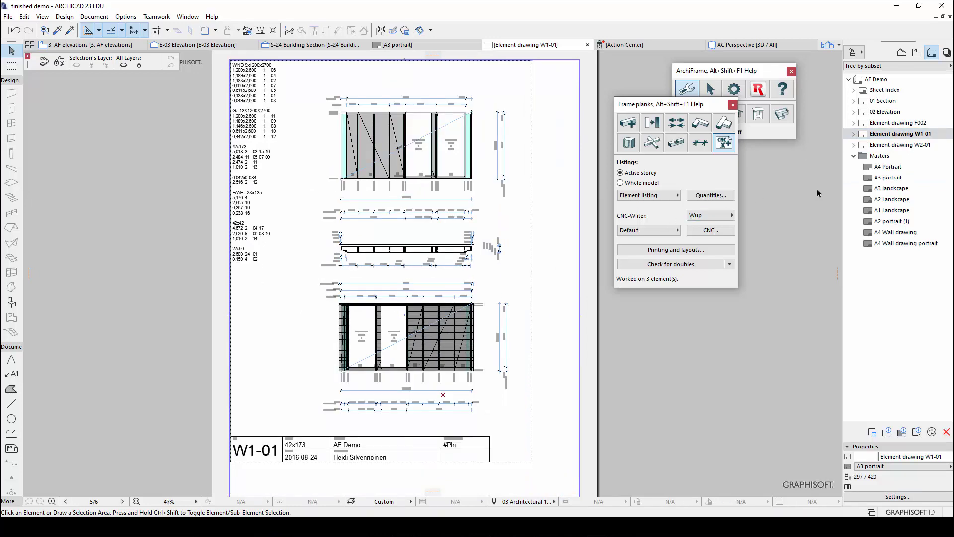
Step: Check the F002 layout and apply the A2 Landscape master to it
{"action": "double_click", "coordinate": [894, 123]}
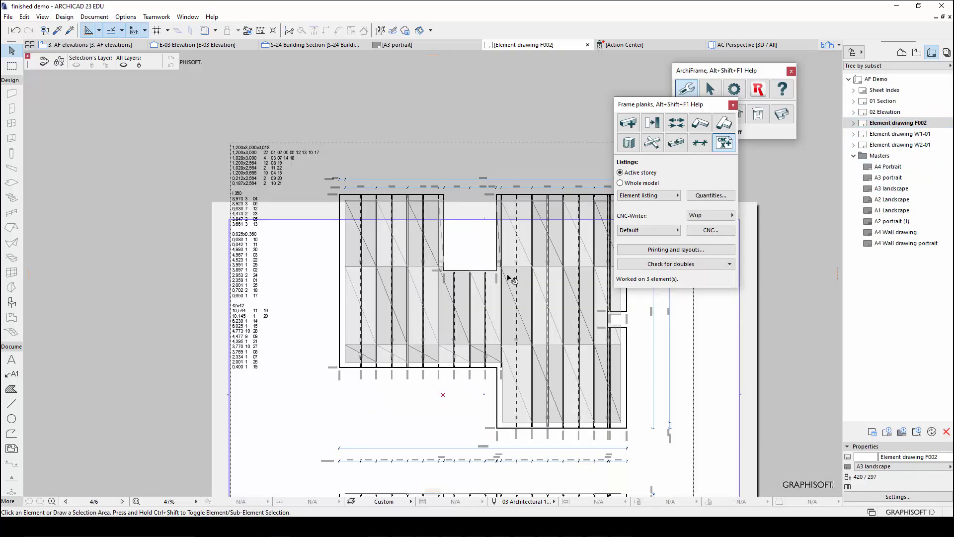
{"action": "scroll", "coordinate": [508, 275], "scroll_direction": "down", "scroll_amount": 3}
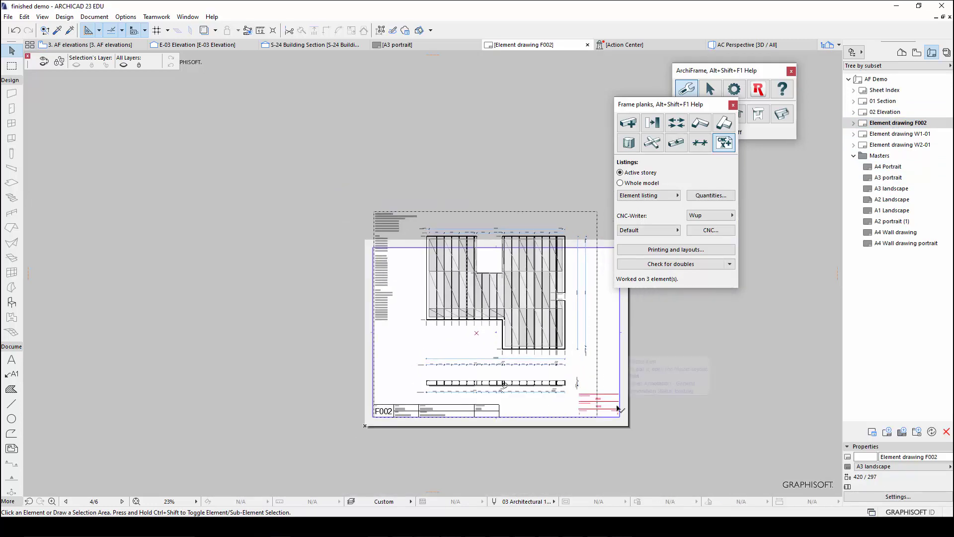
{"action": "scroll", "coordinate": [618, 409], "scroll_direction": "up", "scroll_amount": 2}
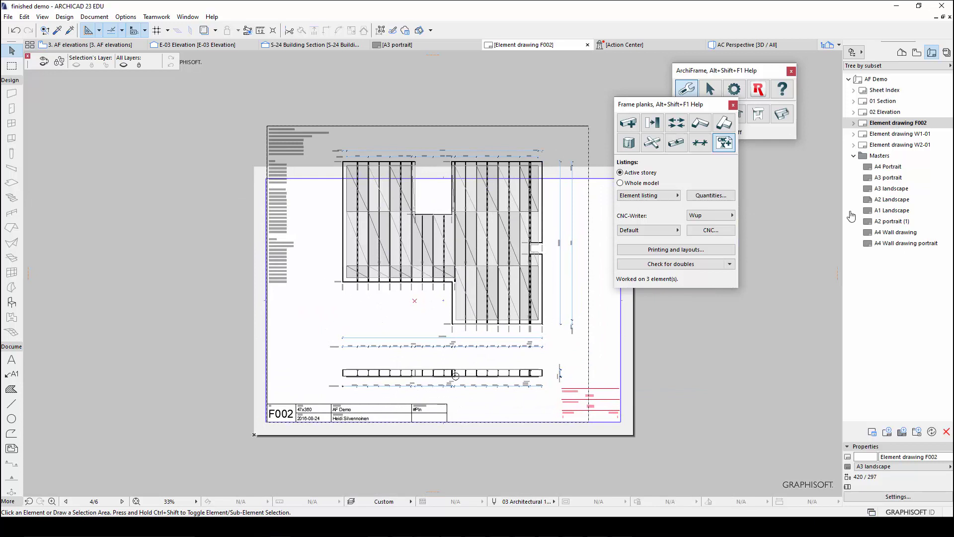
{"action": "left_click_drag", "start_coordinate": [889, 199], "coordinate": [895, 123]}
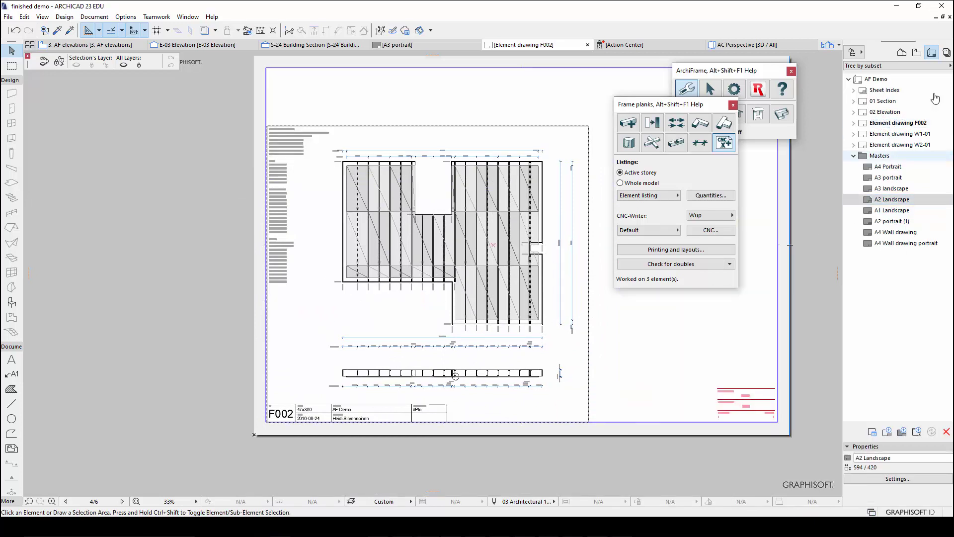
{"action": "left_click", "coordinate": [947, 53]}
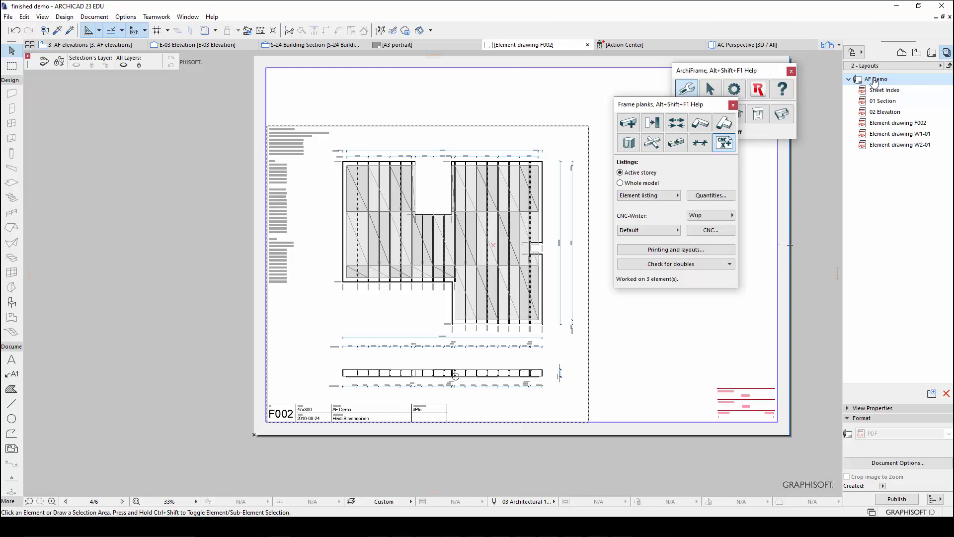
Step: Publish the six layouts to the PDF 'AF Demo - 2', then open File Explorer
{"action": "left_click", "coordinate": [898, 499]}
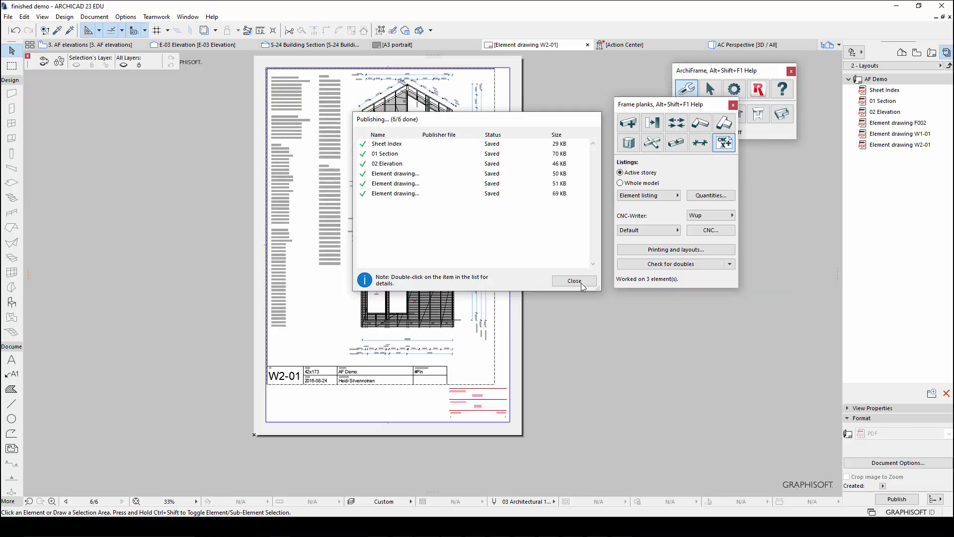
{"action": "left_click", "coordinate": [581, 284]}
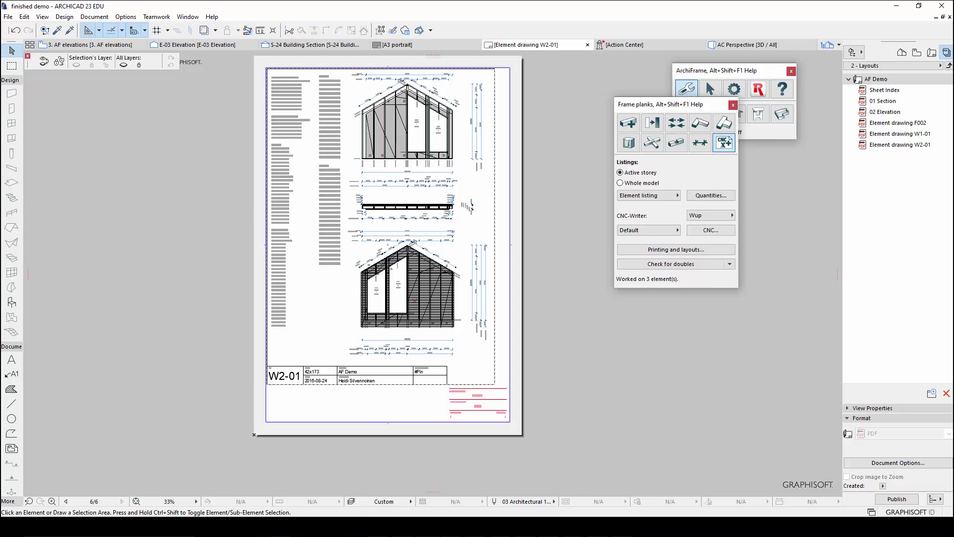
{"action": "key", "text": "super+e"}
Step: Open AF Demo - 2.pdf in Adobe Reader, fit whole pages, and page down through it
{"action": "double_click", "coordinate": [527, 374]}
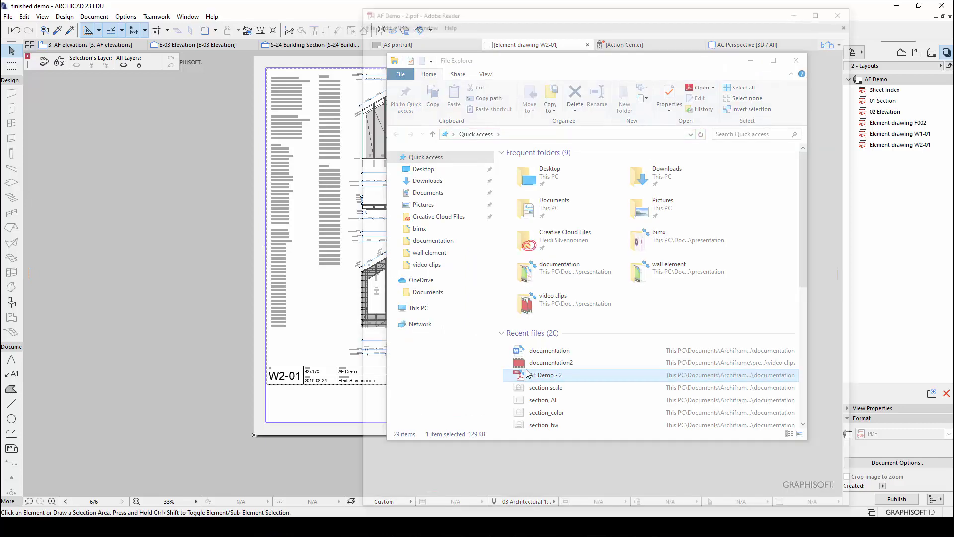
{"action": "key", "text": "ctrl+0"}
{"action": "scroll", "coordinate": [527, 373], "scroll_direction": "down", "scroll_amount": 6}
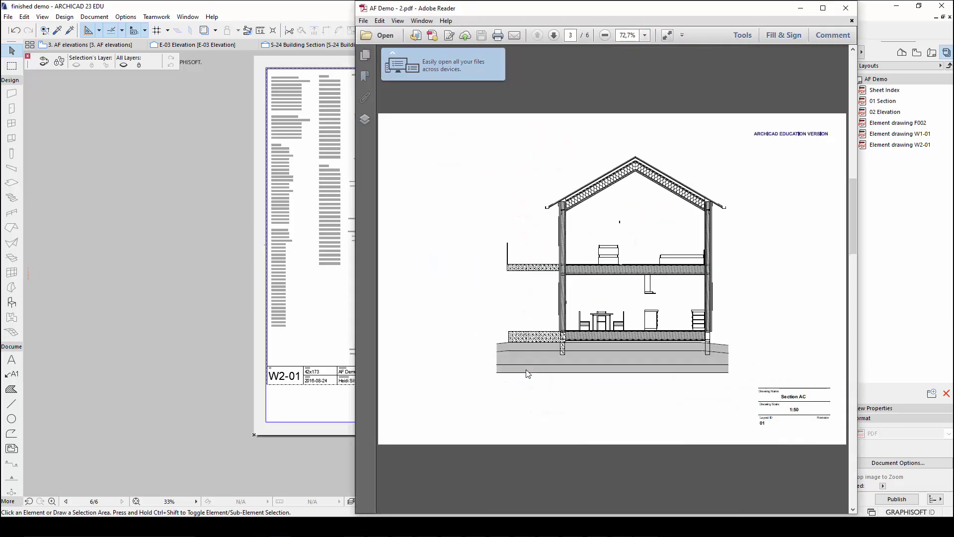